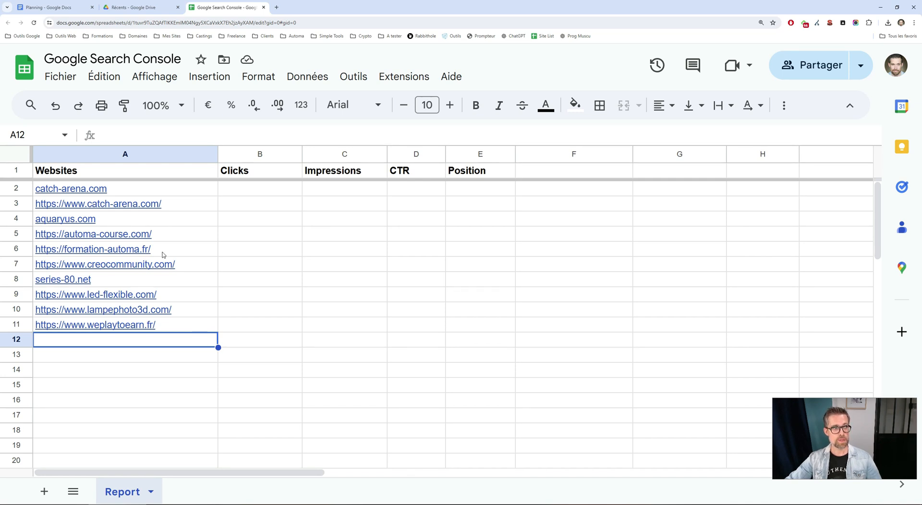
Review the Report sheet's Websites column and the Clicks, Impressions, CTR and Position headers.
{"action": "left_click", "coordinate": [164, 155]}
{"action": "mouse_move", "coordinate": [177, 197]}
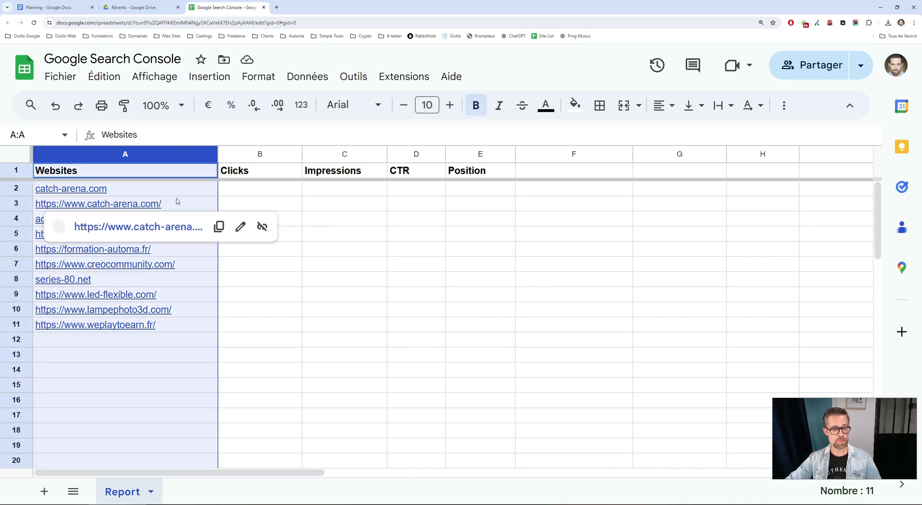
{"action": "left_click", "coordinate": [178, 355]}
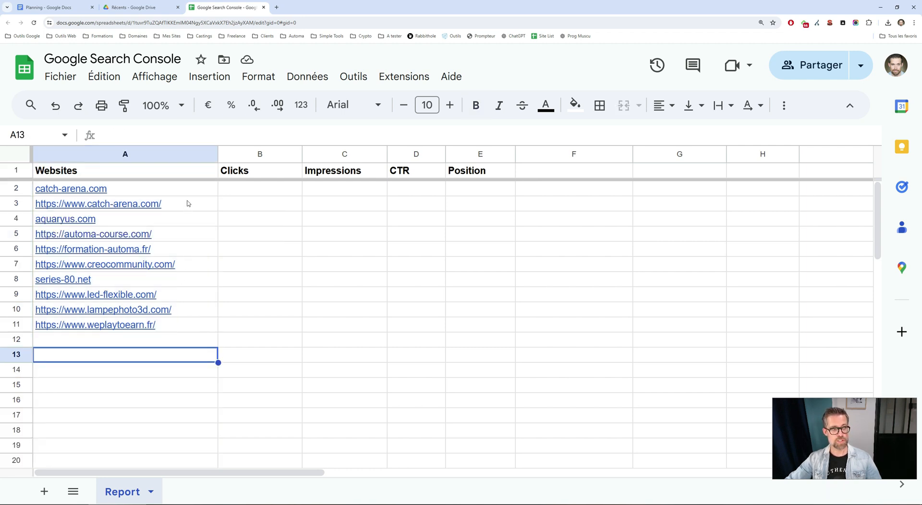
{"action": "mouse_move", "coordinate": [187, 195]}
{"action": "left_click", "coordinate": [184, 401]}
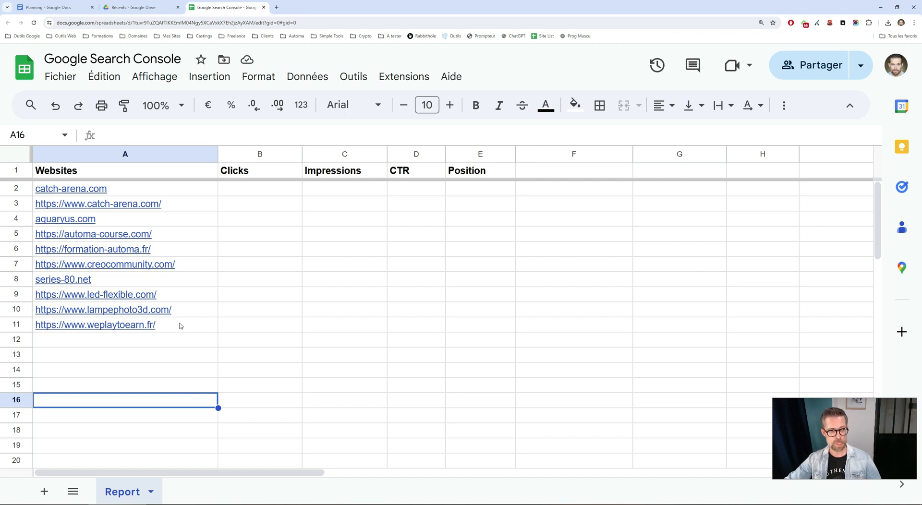
{"action": "left_click", "coordinate": [257, 156]}
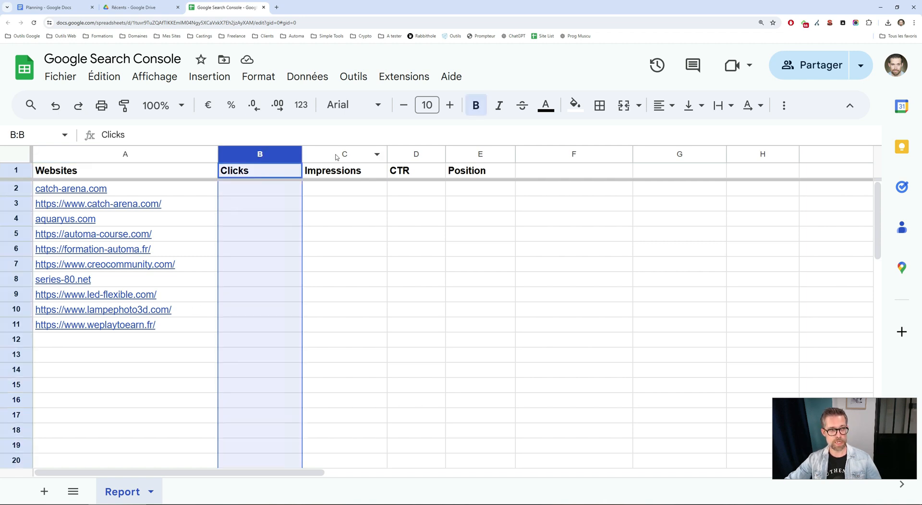
{"action": "left_click", "coordinate": [326, 172]}
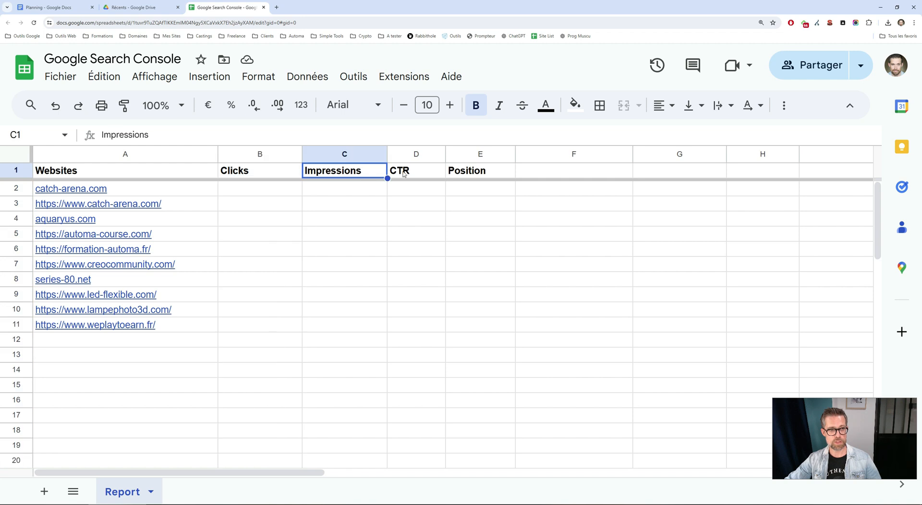
{"action": "left_click", "coordinate": [404, 173]}
{"action": "left_click", "coordinate": [481, 175]}
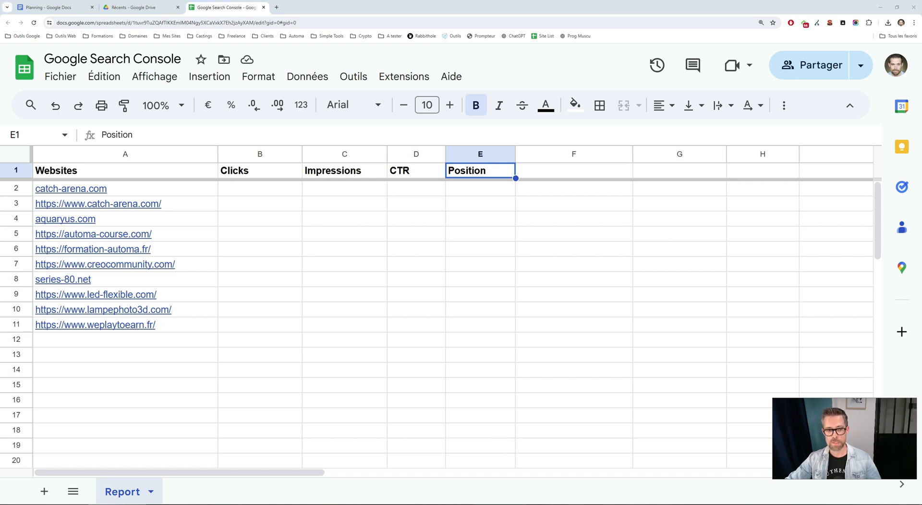
Switch to the workflow editor and examine the global data's spreadsheet ID, start date and end date.
{"action": "key", "text": "alt+Tab"}
{"action": "left_click", "coordinate": [796, 38]}
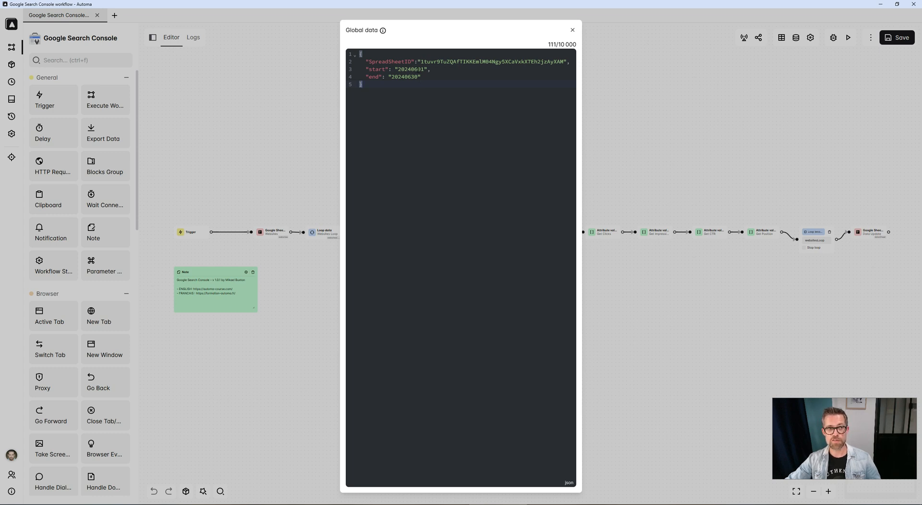
{"action": "double_click", "coordinate": [419, 69]}
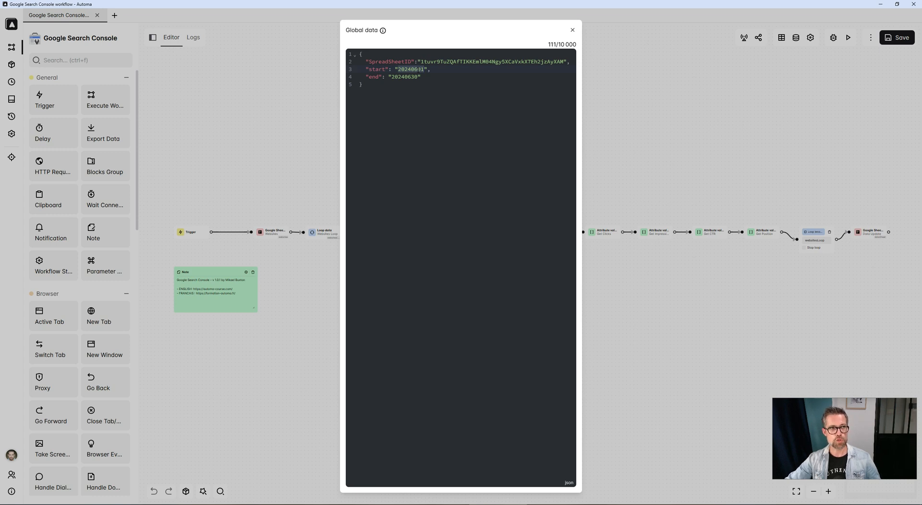
{"action": "double_click", "coordinate": [416, 76]}
{"action": "double_click", "coordinate": [411, 69]}
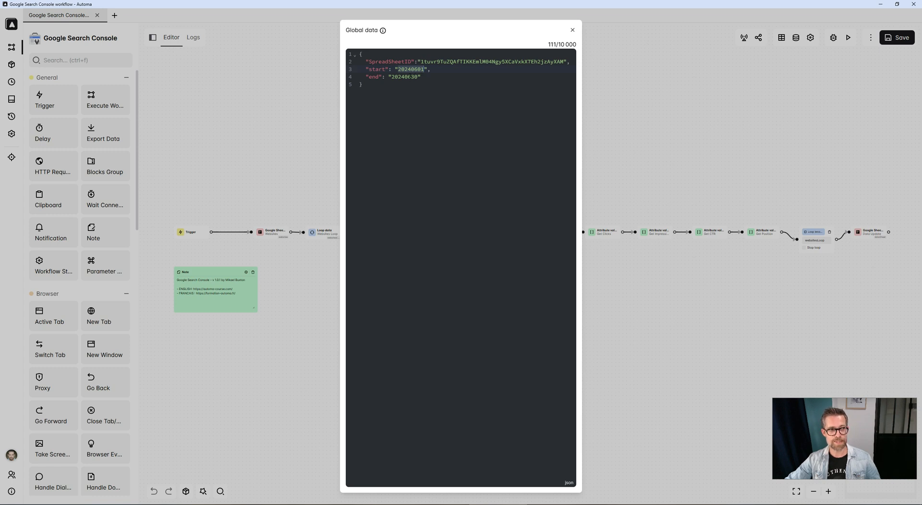
{"action": "double_click", "coordinate": [408, 76]}
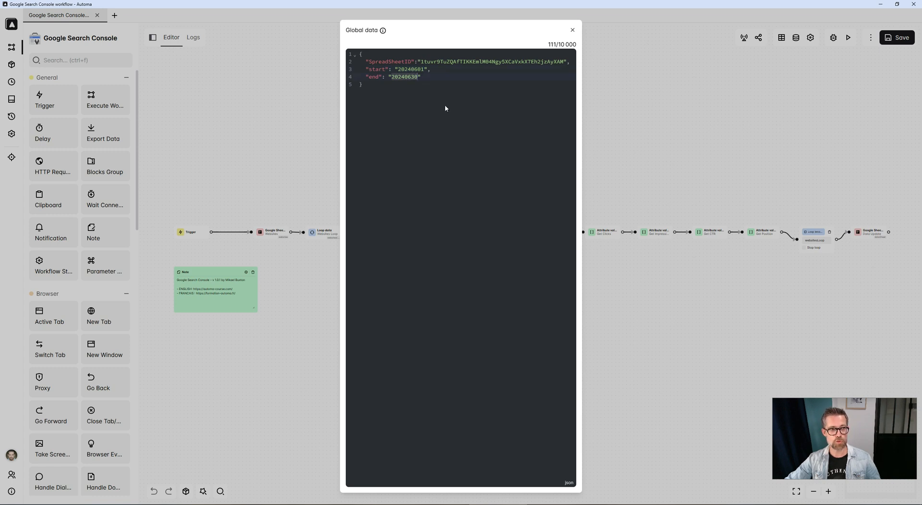
{"action": "left_click", "coordinate": [630, 118]}
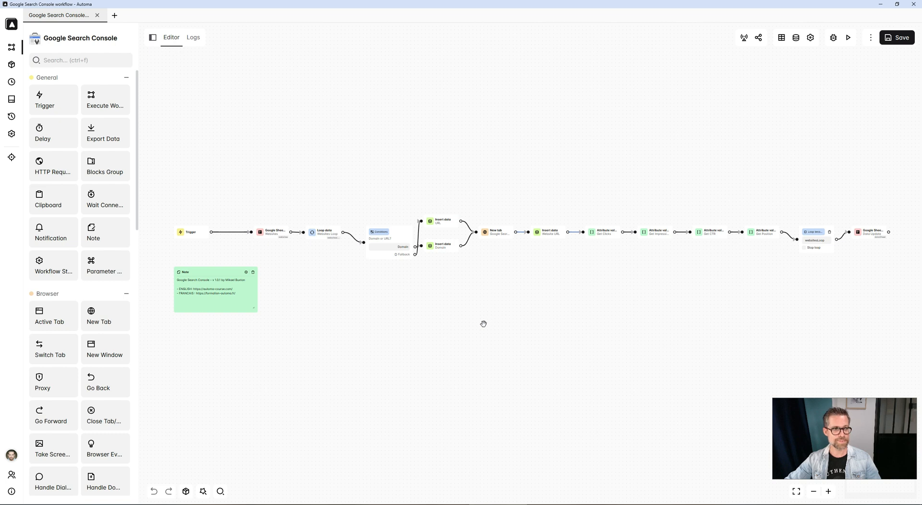
Execute the workflow and return to the Google Search Console spreadsheet tab.
{"action": "left_click", "coordinate": [849, 39]}
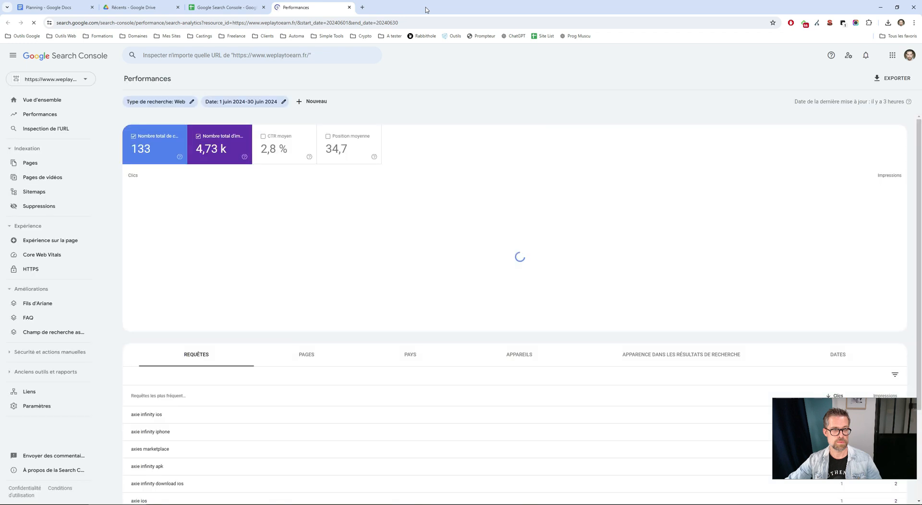
{"action": "left_click", "coordinate": [234, 5]}
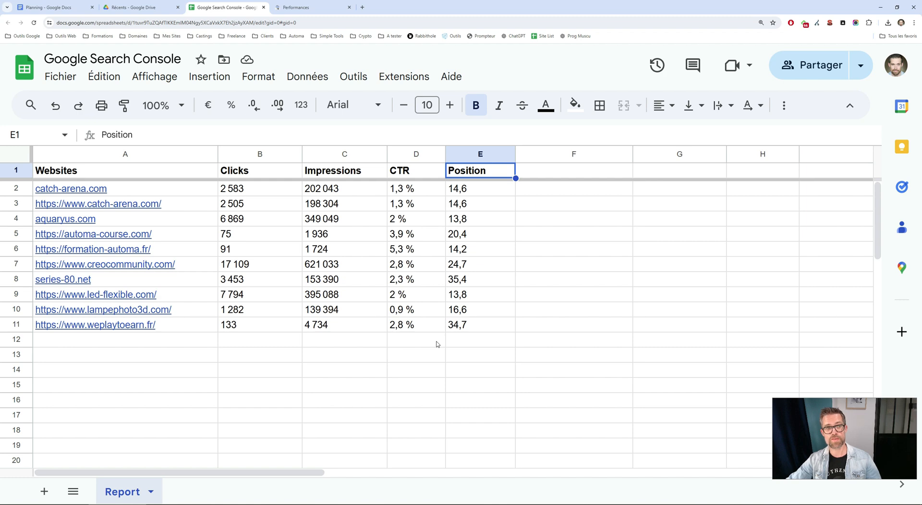
Open the Google Sheets Websites block and compare its spreadsheet ID setting with the global data.
{"action": "left_click", "coordinate": [498, 504]}
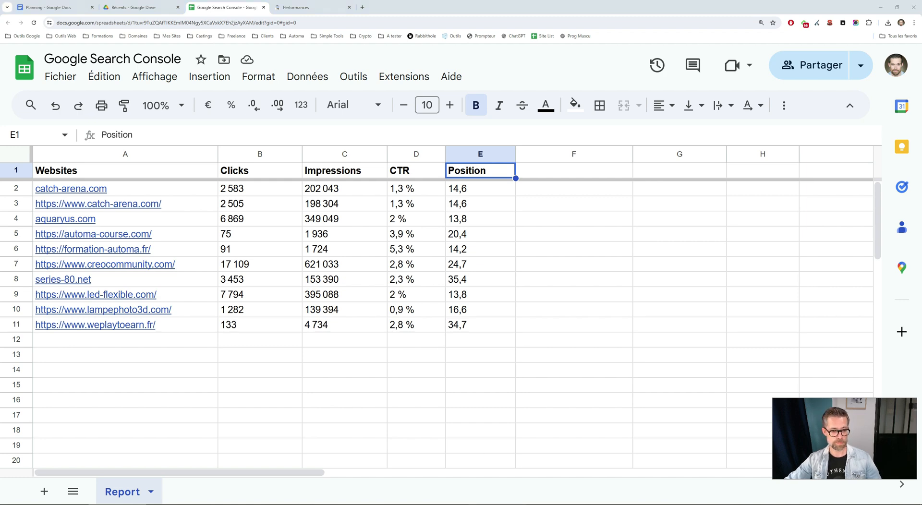
{"action": "scroll", "coordinate": [367, 334], "scroll_direction": "up", "scroll_amount": 5}
{"action": "left_click_drag", "start_coordinate": [372, 303], "coordinate": [490, 381]}
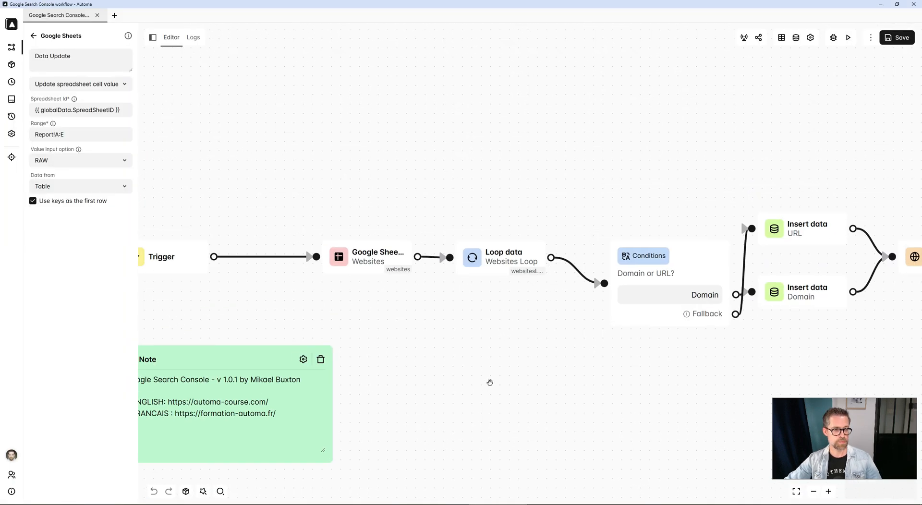
{"action": "left_click", "coordinate": [356, 269]}
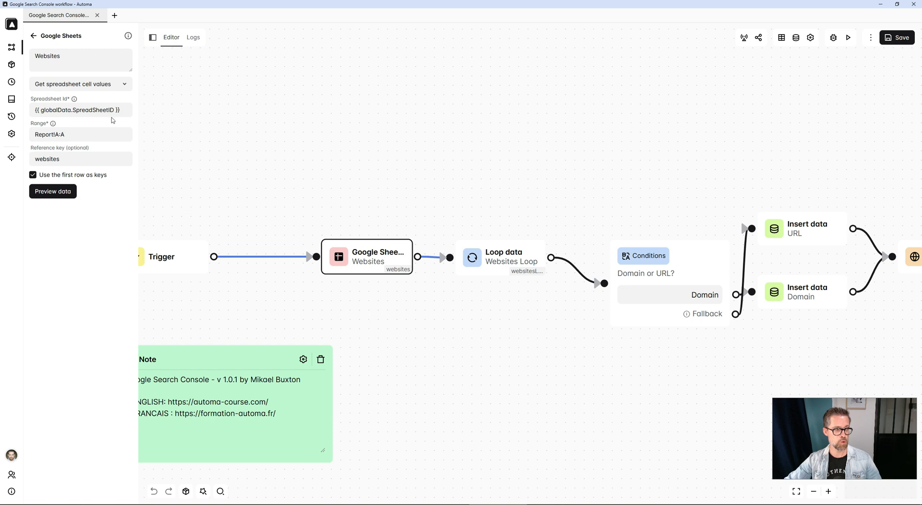
{"action": "left_click_drag", "start_coordinate": [120, 111], "coordinate": [34, 110]}
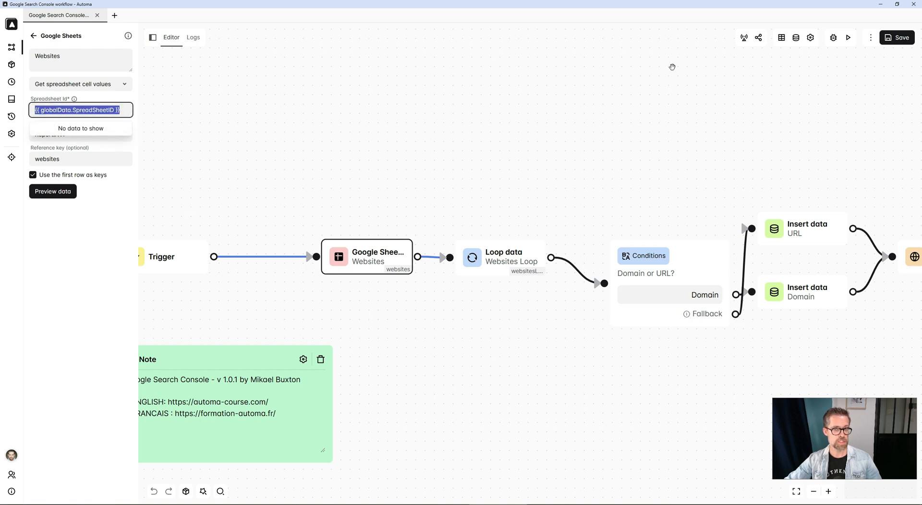
{"action": "left_click", "coordinate": [796, 38]}
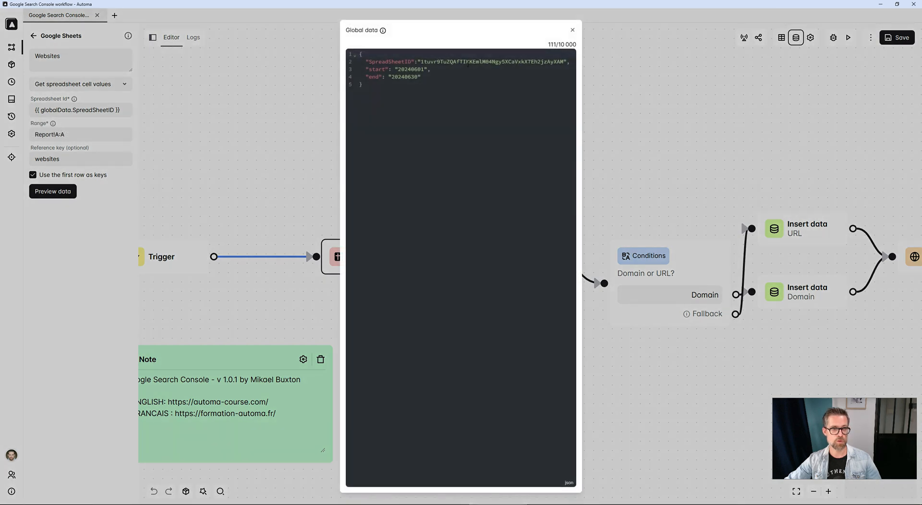
{"action": "left_click", "coordinate": [272, 95]}
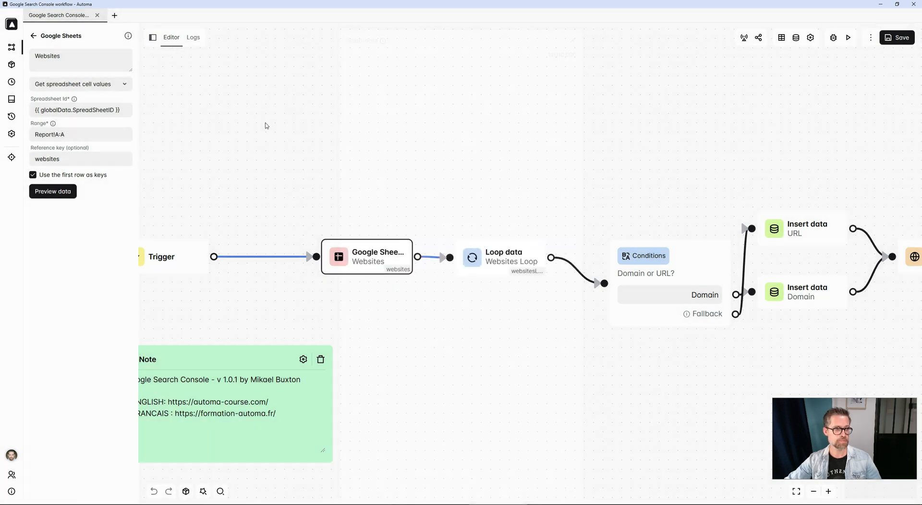
Compare the block's Report!A:A range with the sheet name and column A in the spreadsheet.
{"action": "double_click", "coordinate": [48, 135]}
{"action": "key", "text": "alt+Tab"}
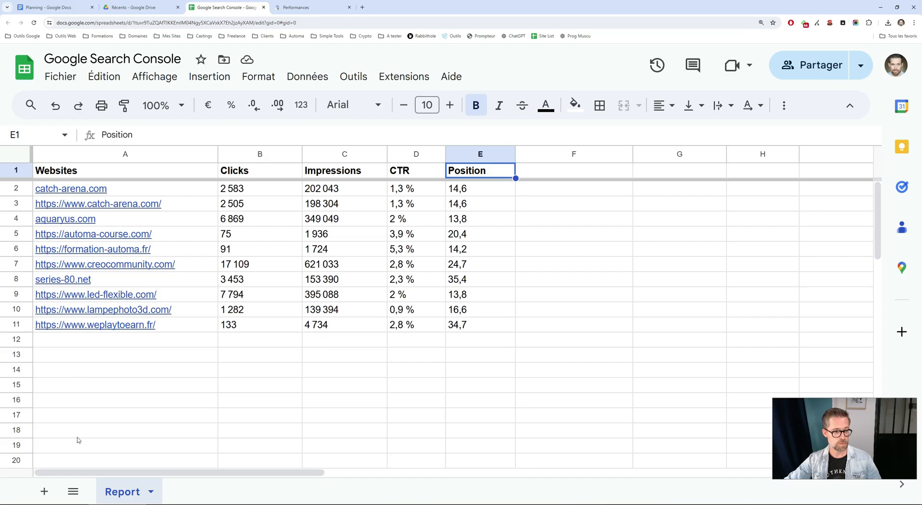
{"action": "key", "text": "alt+Tab"}
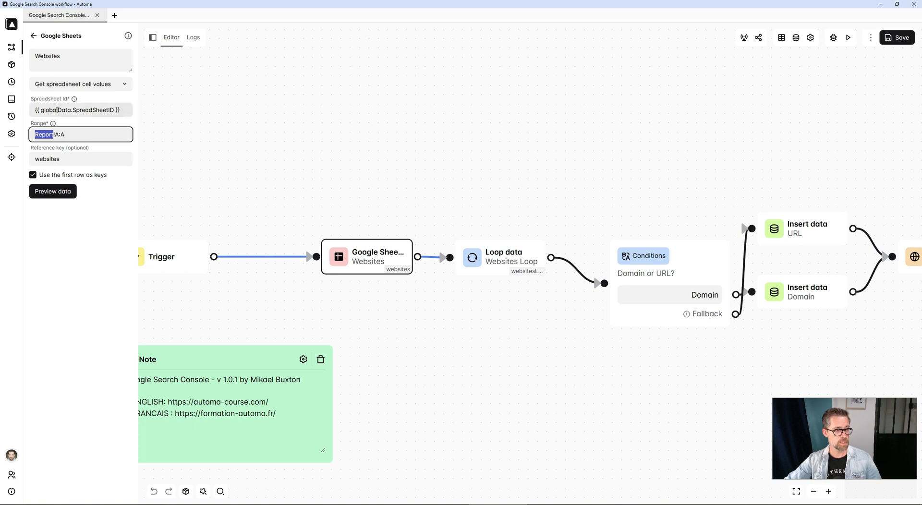
{"action": "left_click_drag", "start_coordinate": [55, 135], "coordinate": [66, 135]}
{"action": "key", "text": "alt+Tab"}
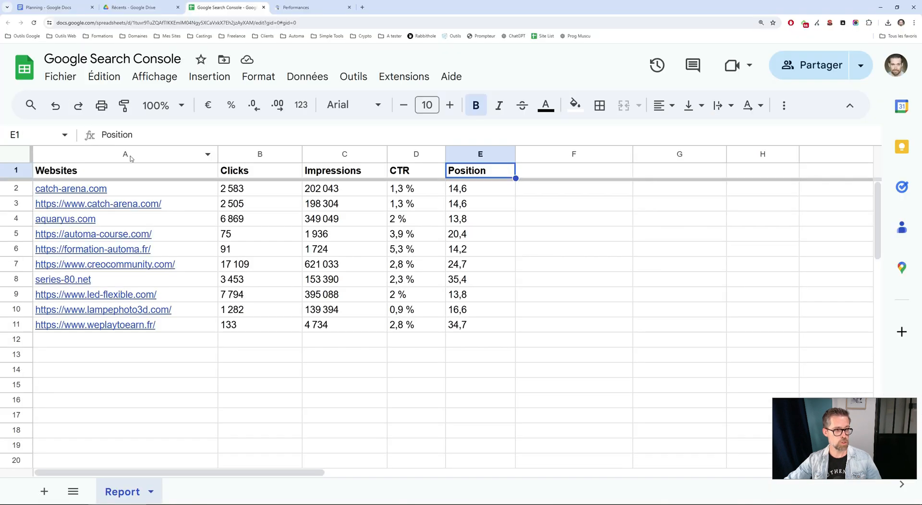
{"action": "left_click", "coordinate": [127, 154]}
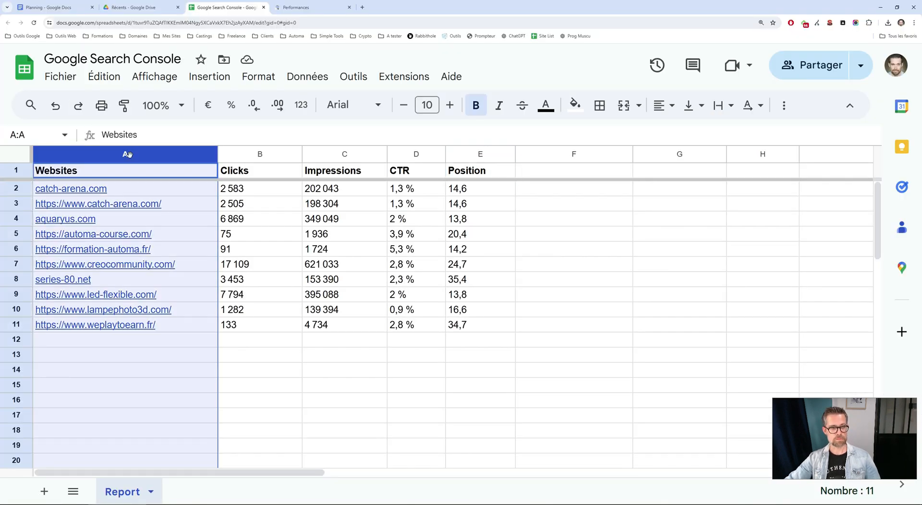
{"action": "key", "text": "alt+Tab"}
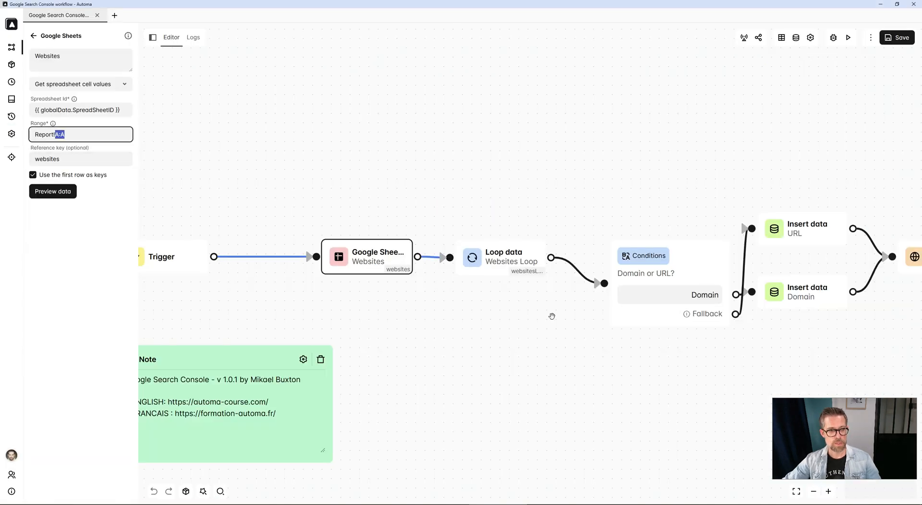
Inspect the Websites Loop block's loop ID and reference key against the sheet's website rows.
{"action": "left_click", "coordinate": [480, 259]}
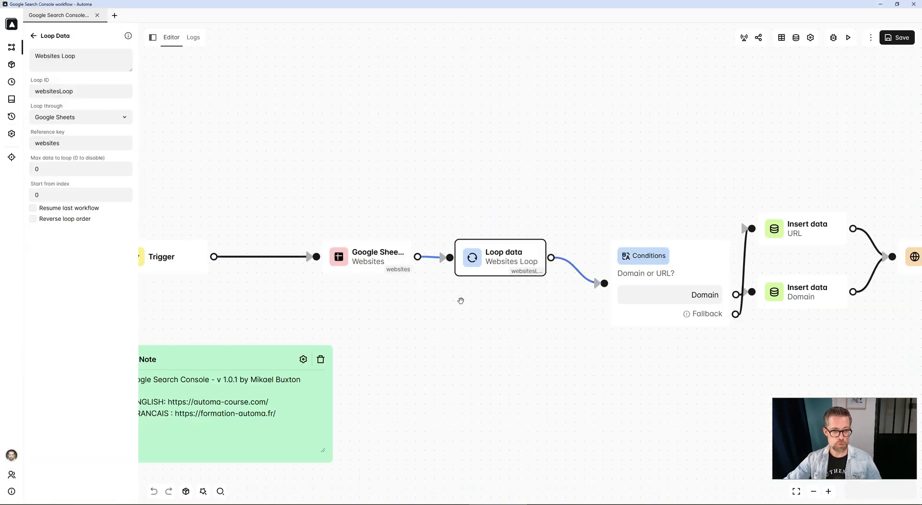
{"action": "key", "text": "alt+Tab"}
{"action": "left_click", "coordinate": [23, 189]}
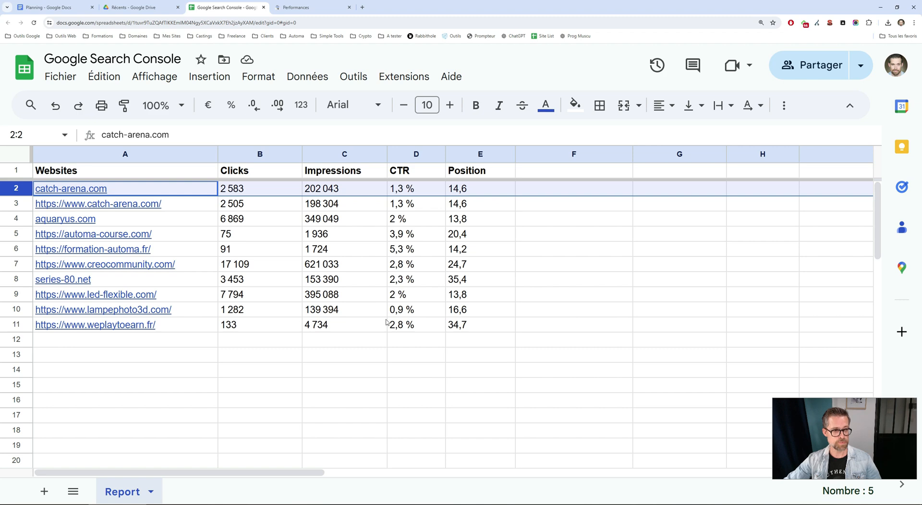
{"action": "key", "text": "alt+Tab"}
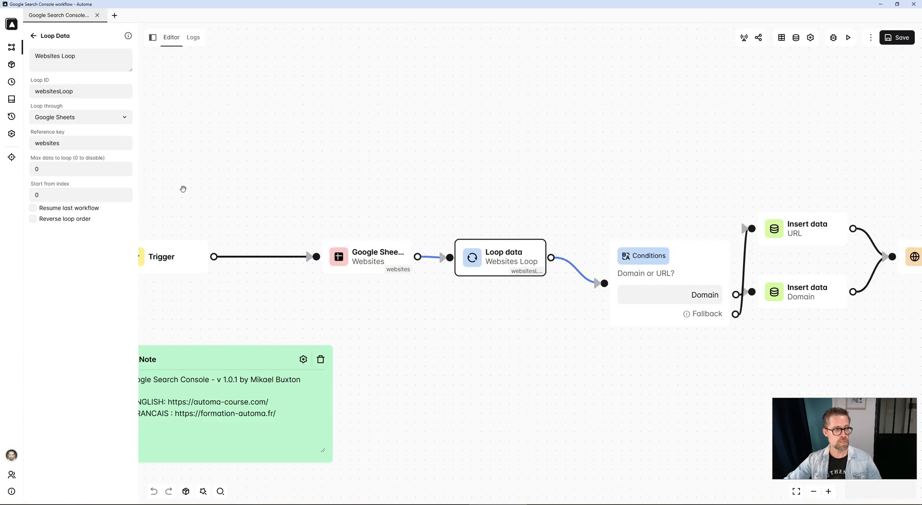
{"action": "double_click", "coordinate": [47, 91]}
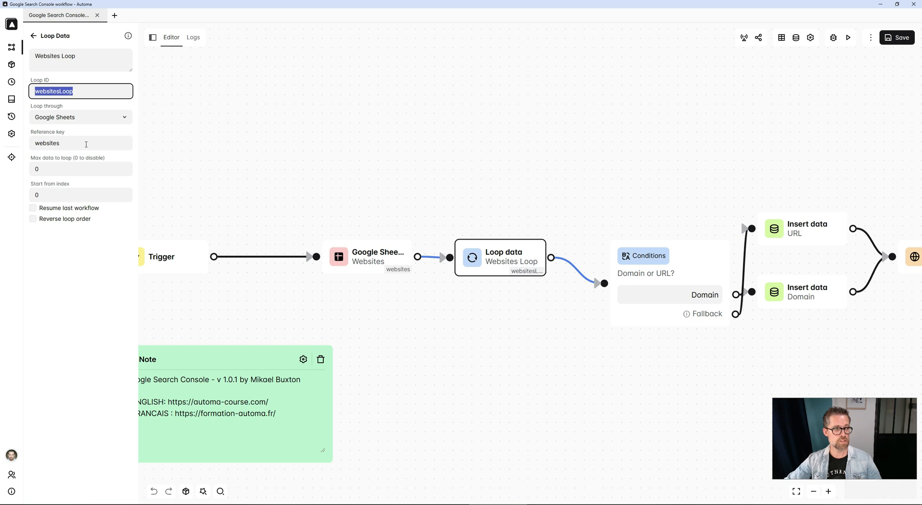
{"action": "double_click", "coordinate": [47, 143]}
Check the Google Sheets block's reference key and reopen the loop block.
{"action": "left_click", "coordinate": [368, 257]}
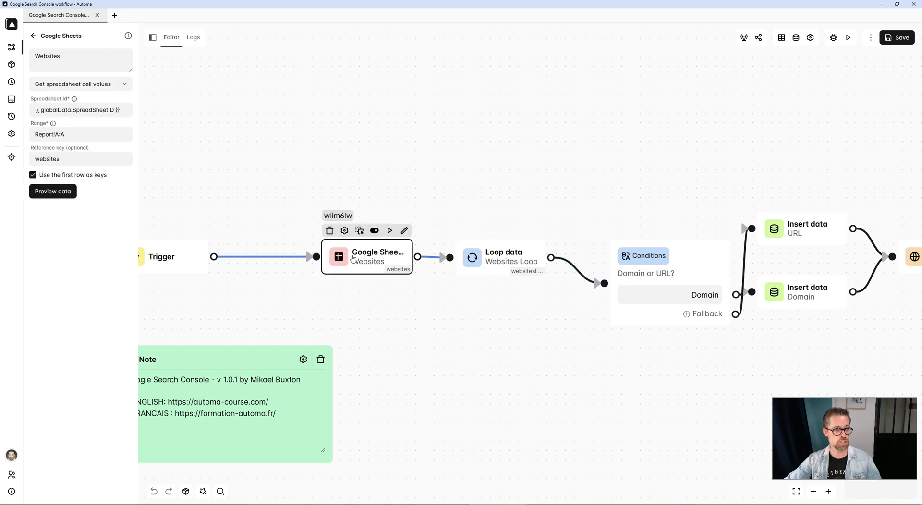
{"action": "double_click", "coordinate": [32, 158]}
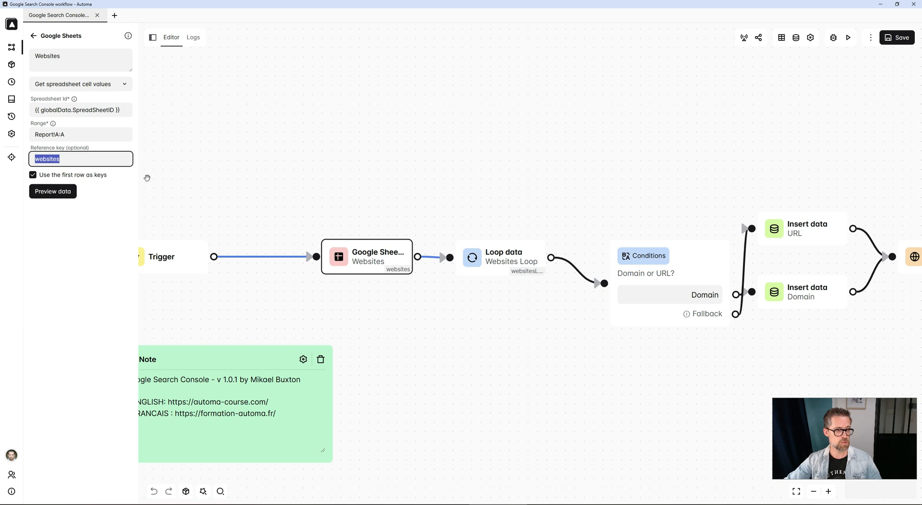
{"action": "left_click", "coordinate": [483, 250]}
{"action": "left_click", "coordinate": [489, 194]}
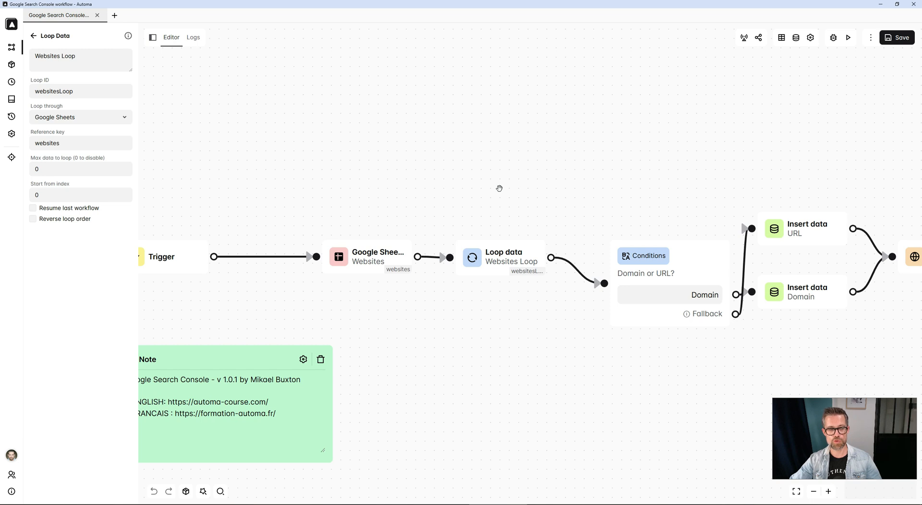
Examine the following workflow blocks and the sheet's data rows.
{"action": "mouse_move", "coordinate": [360, 247]}
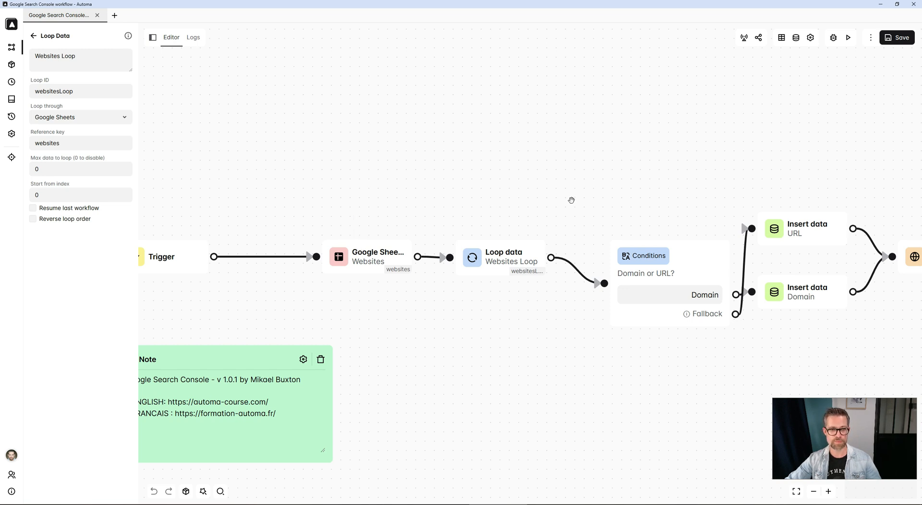
{"action": "scroll", "coordinate": [512, 199], "scroll_direction": "right", "scroll_amount": 2}
{"action": "mouse_move", "coordinate": [658, 258]}
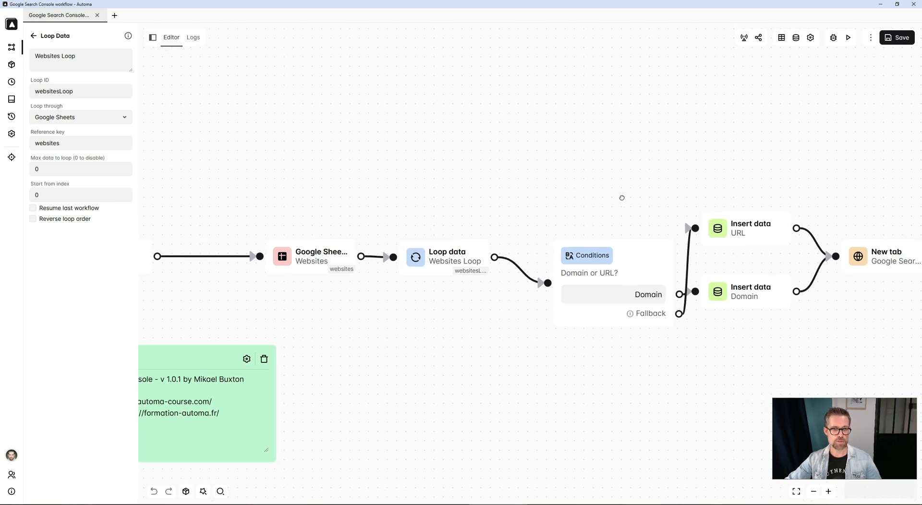
{"action": "scroll", "coordinate": [622, 196], "scroll_direction": "right", "scroll_amount": 4}
{"action": "key", "text": "alt+Tab"}
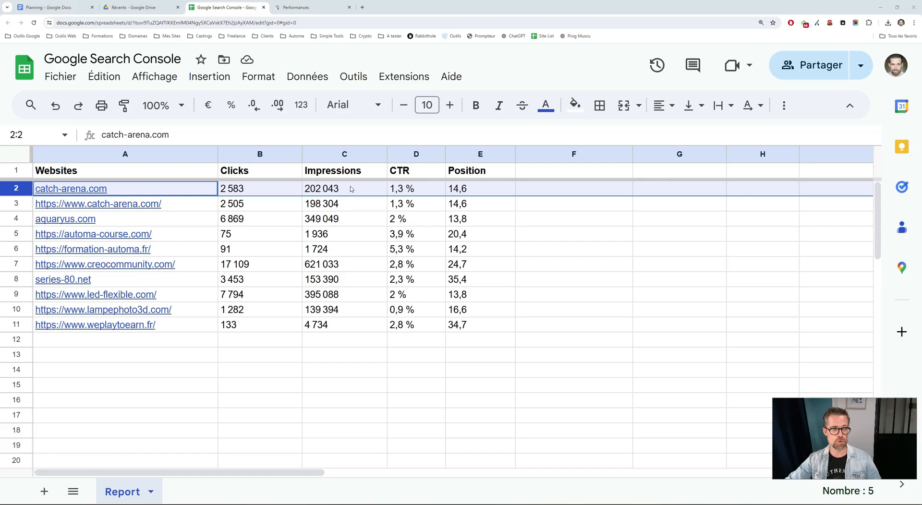
{"action": "left_click", "coordinate": [133, 191]}
{"action": "left_click", "coordinate": [150, 368]}
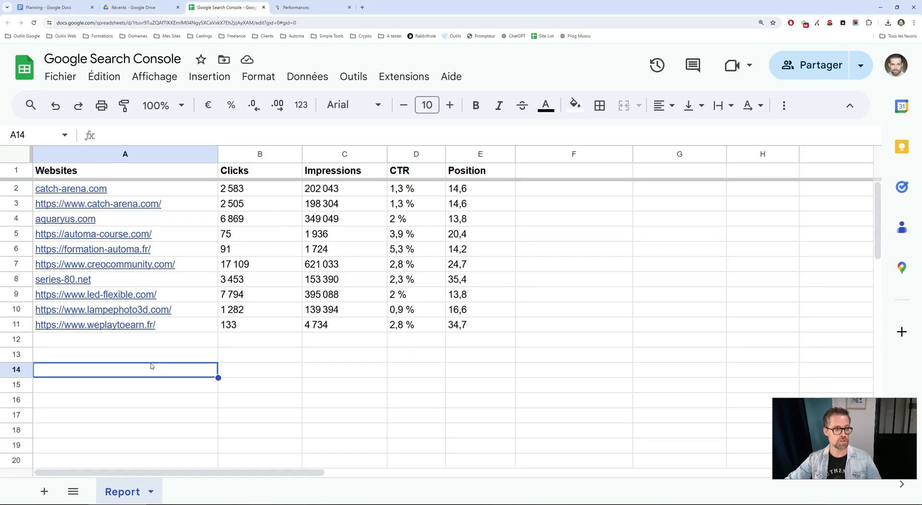
Open the Domain path condition of the Domain or URL? Conditions block.
{"action": "left_click", "coordinate": [175, 207]}
{"action": "key", "text": "alt+Tab"}
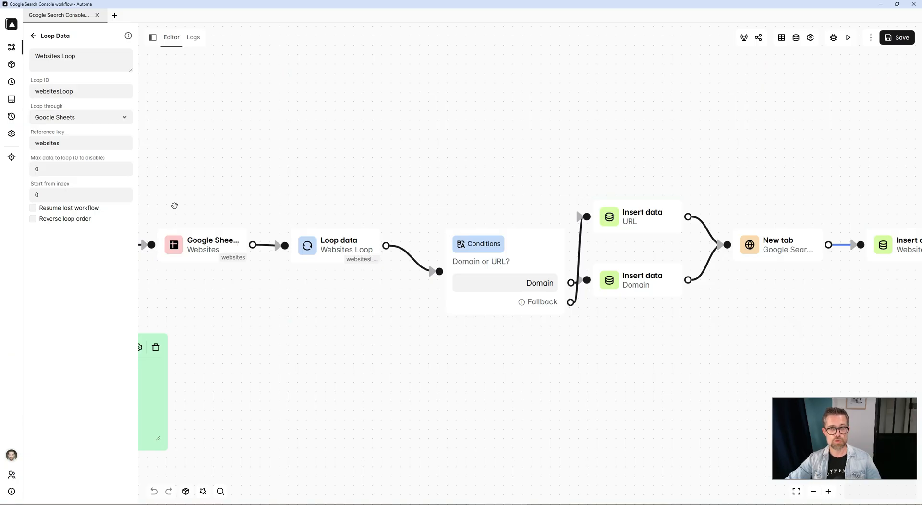
{"action": "double_click", "coordinate": [503, 245]}
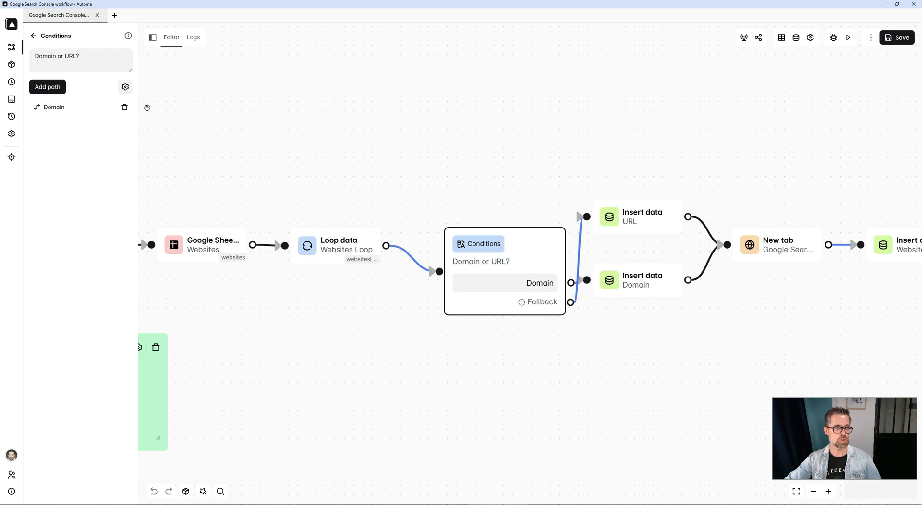
{"action": "left_click", "coordinate": [114, 108]}
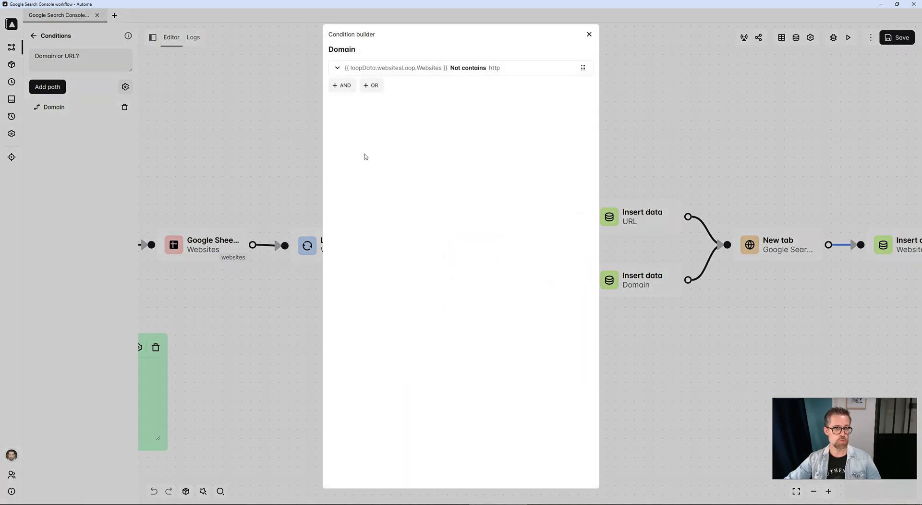
Compare the condition's loopData.websitesLoop.Websites value and http test with the sheet's Websites column entries.
{"action": "key", "text": "alt+Tab"}
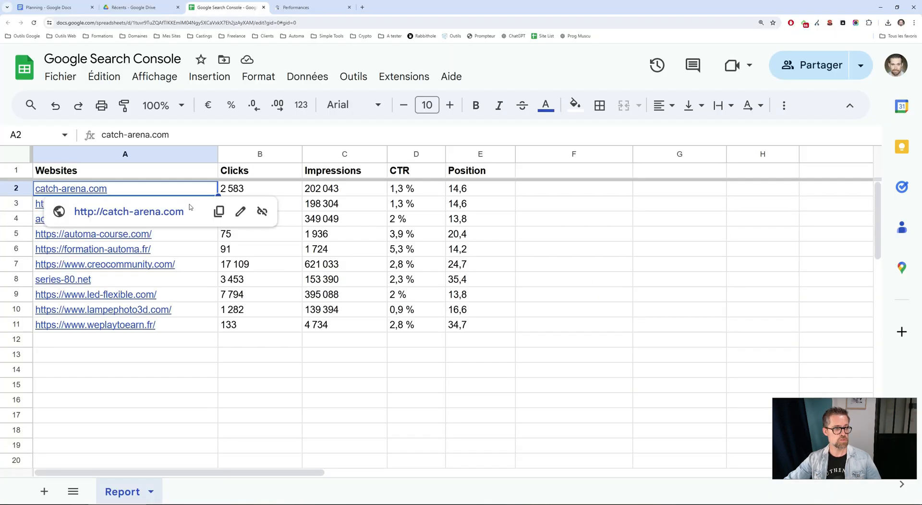
{"action": "left_click", "coordinate": [195, 239]}
{"action": "key", "text": "alt+Tab"}
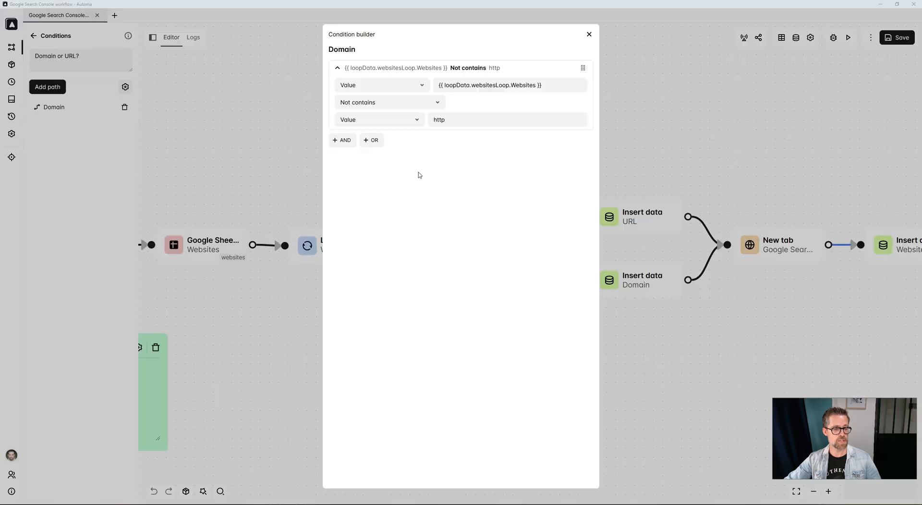
{"action": "left_click", "coordinate": [455, 85]}
{"action": "left_click_drag", "start_coordinate": [456, 85], "coordinate": [586, 85]}
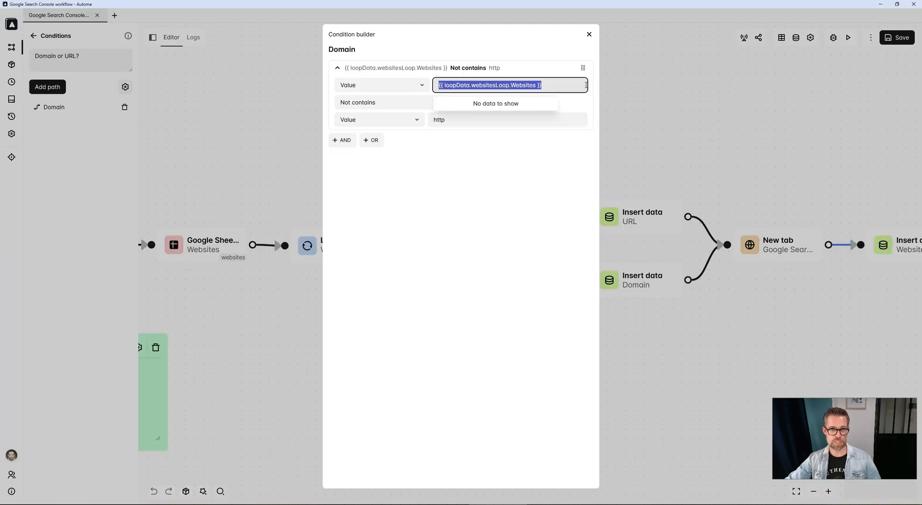
{"action": "key", "text": "alt+Tab"}
{"action": "left_click", "coordinate": [144, 189]}
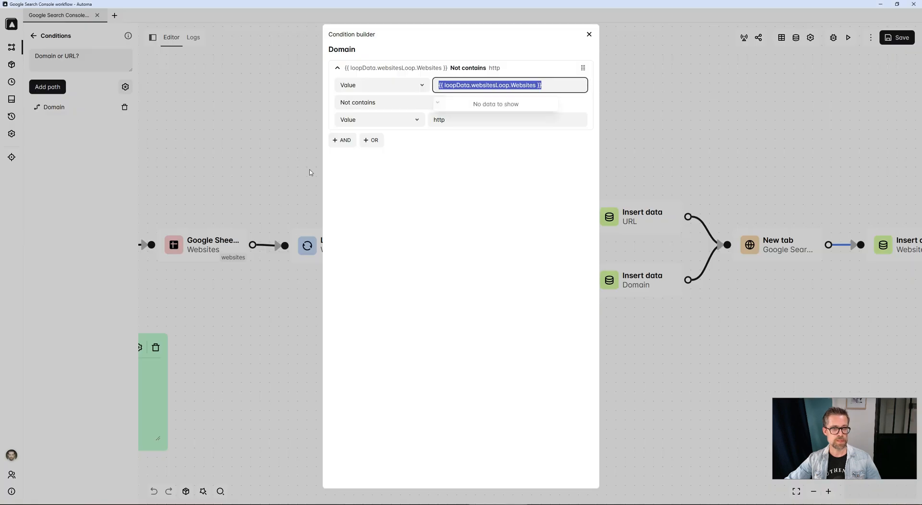
{"action": "left_click", "coordinate": [469, 86]}
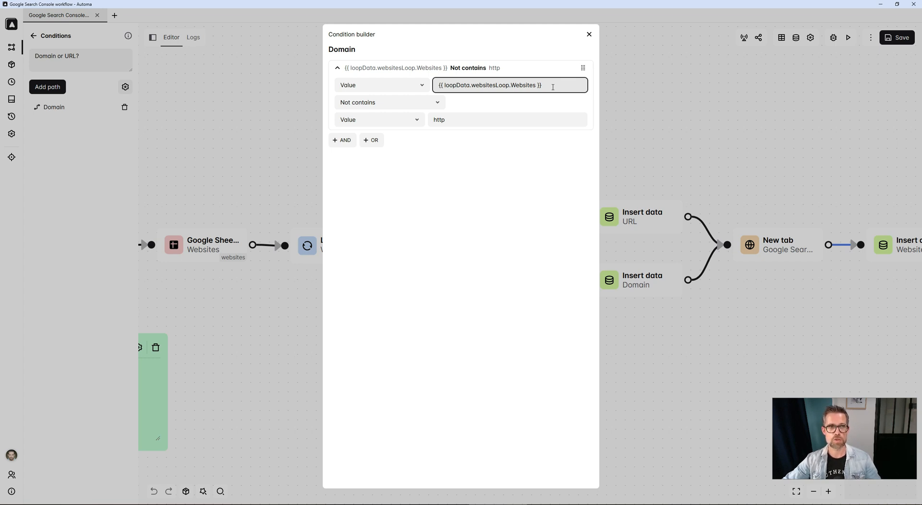
{"action": "double_click", "coordinate": [499, 85]}
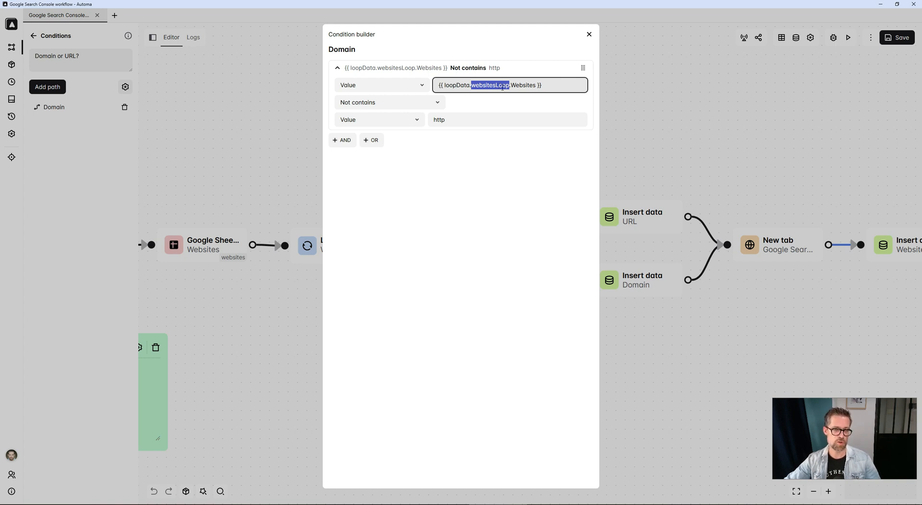
{"action": "left_click_drag", "start_coordinate": [511, 85], "coordinate": [537, 85]}
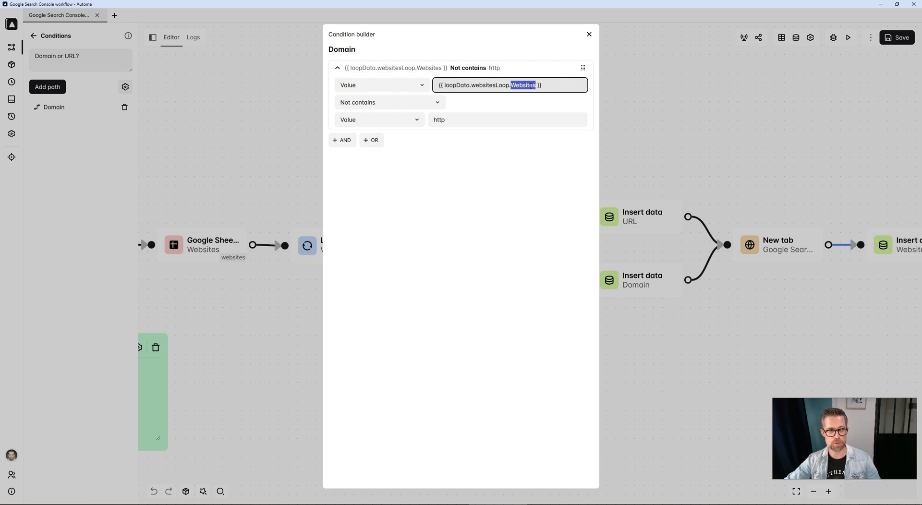
{"action": "key", "text": "alt+Tab"}
{"action": "left_click", "coordinate": [117, 172]}
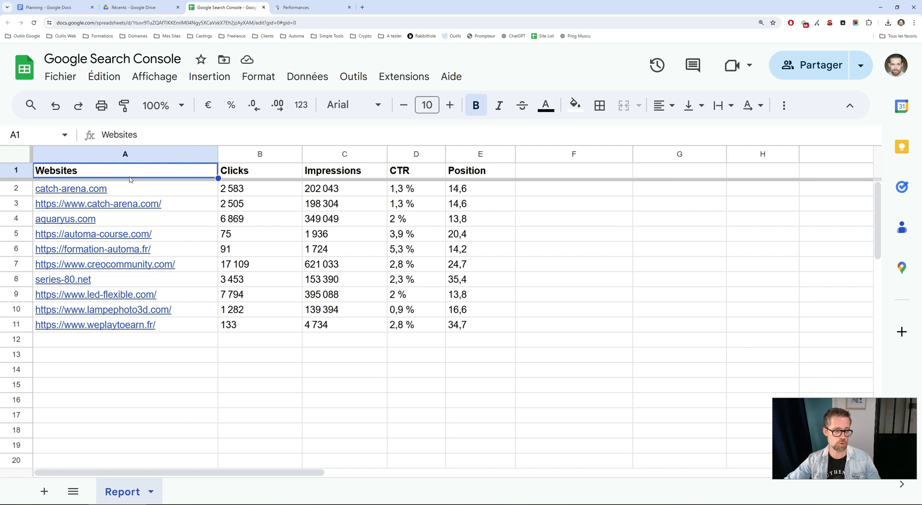
{"action": "mouse_move", "coordinate": [128, 193]}
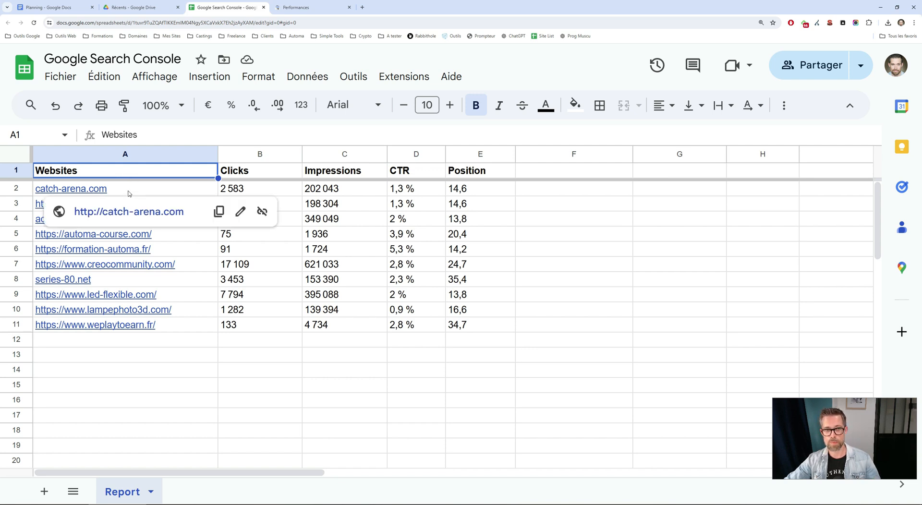
{"action": "left_click", "coordinate": [128, 193]}
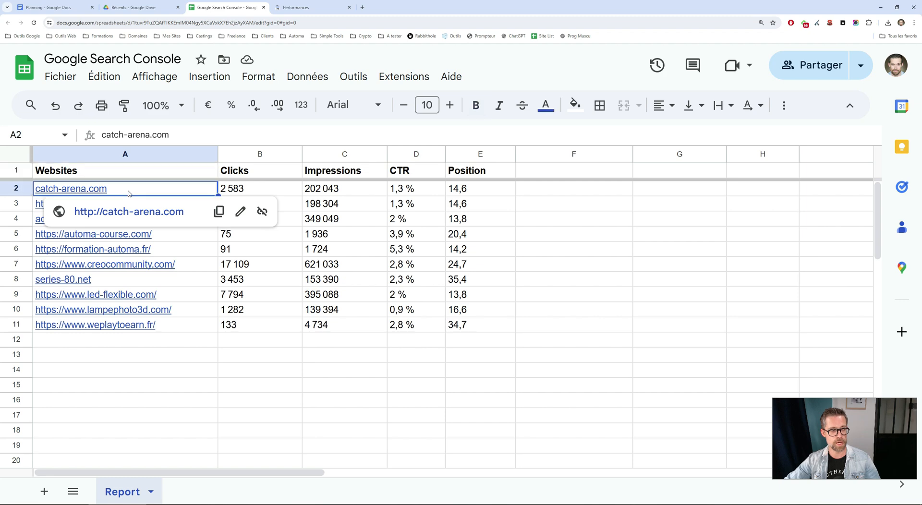
{"action": "key", "text": "alt+Tab"}
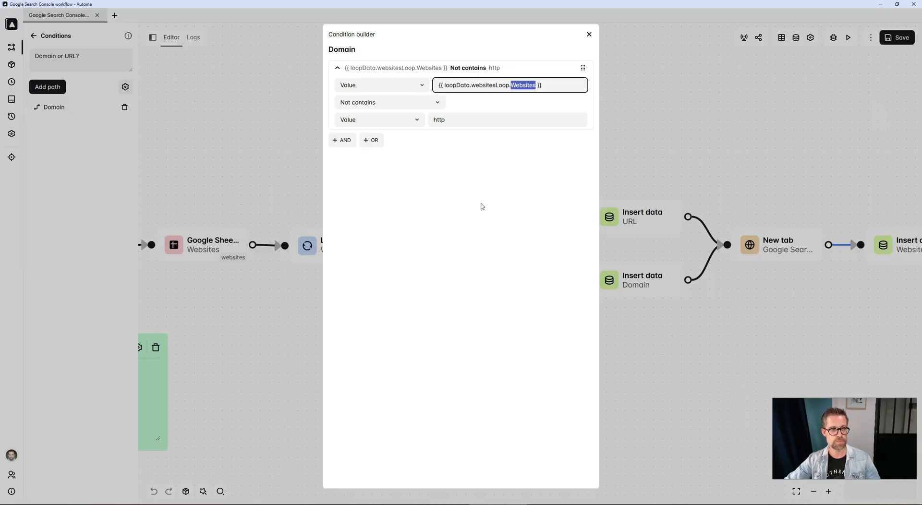
{"action": "left_click", "coordinate": [645, 139]}
Inspect the parameters variable set by the URL and Domain Insert data blocks.
{"action": "left_click_drag", "start_coordinate": [602, 178], "coordinate": [500, 174]}
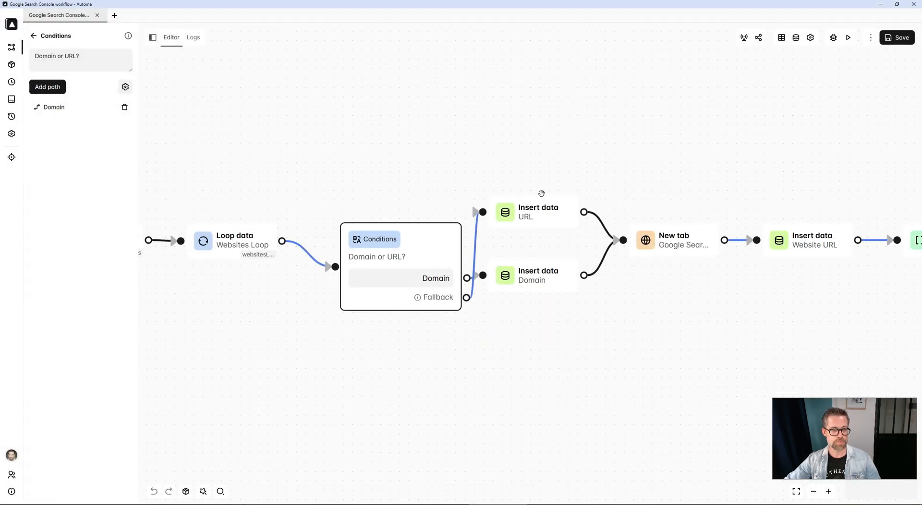
{"action": "left_click", "coordinate": [541, 211]}
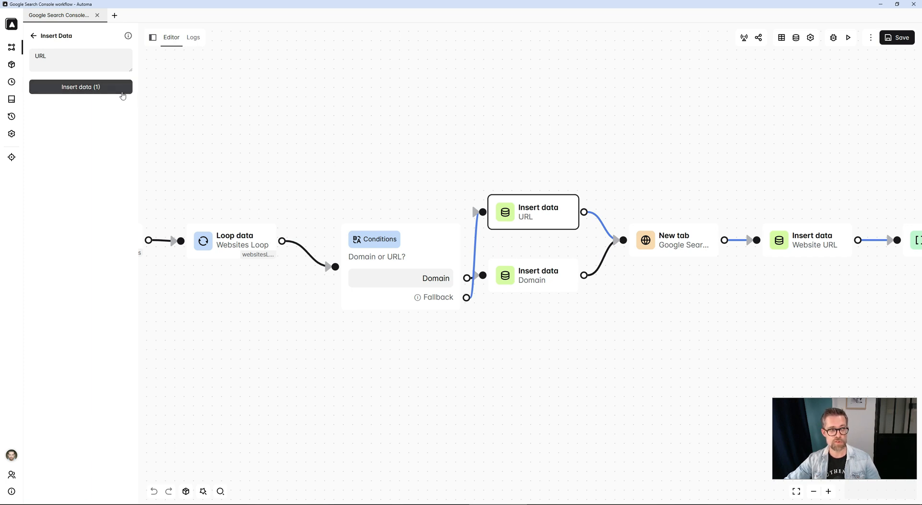
{"action": "left_click", "coordinate": [122, 93]}
{"action": "left_click", "coordinate": [412, 254]}
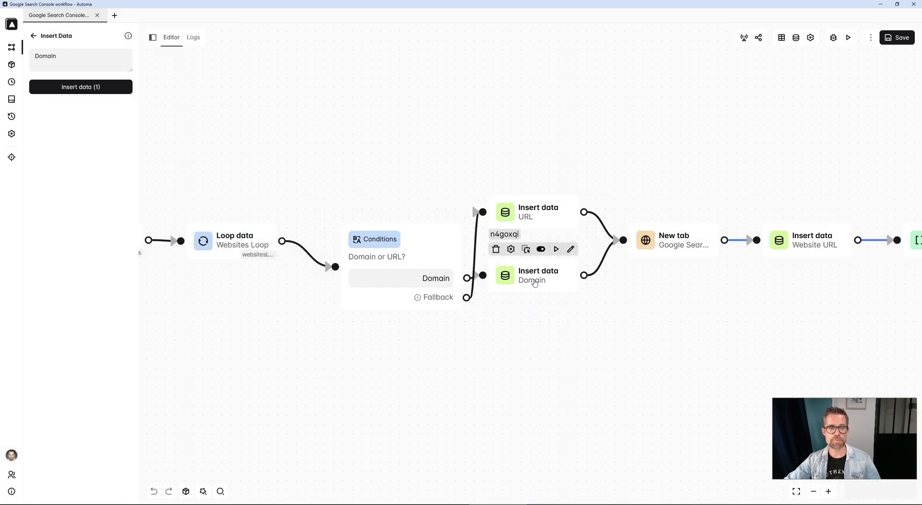
{"action": "left_click", "coordinate": [535, 283]}
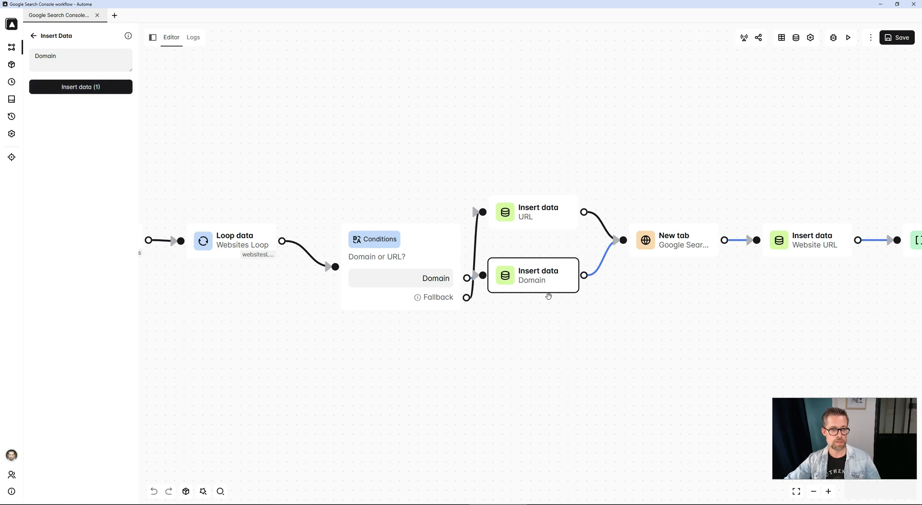
{"action": "left_click", "coordinate": [117, 87]}
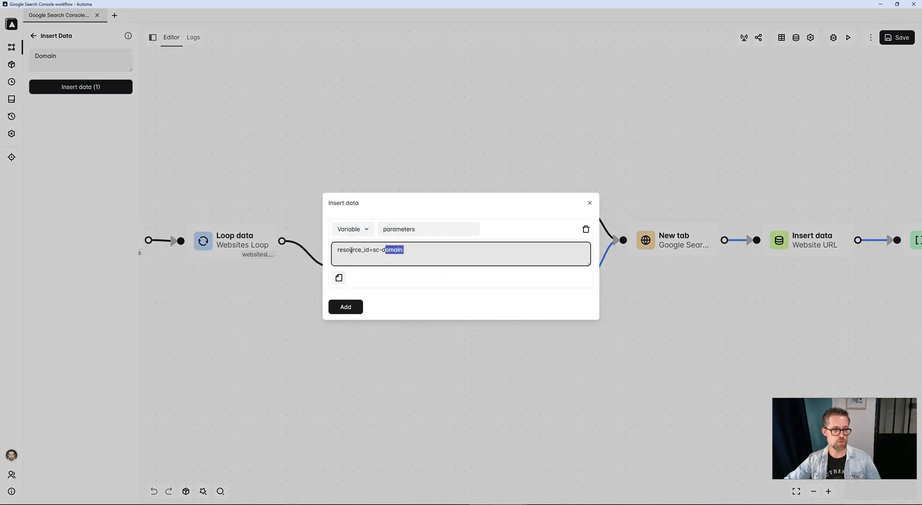
{"action": "triple_click", "coordinate": [406, 249]}
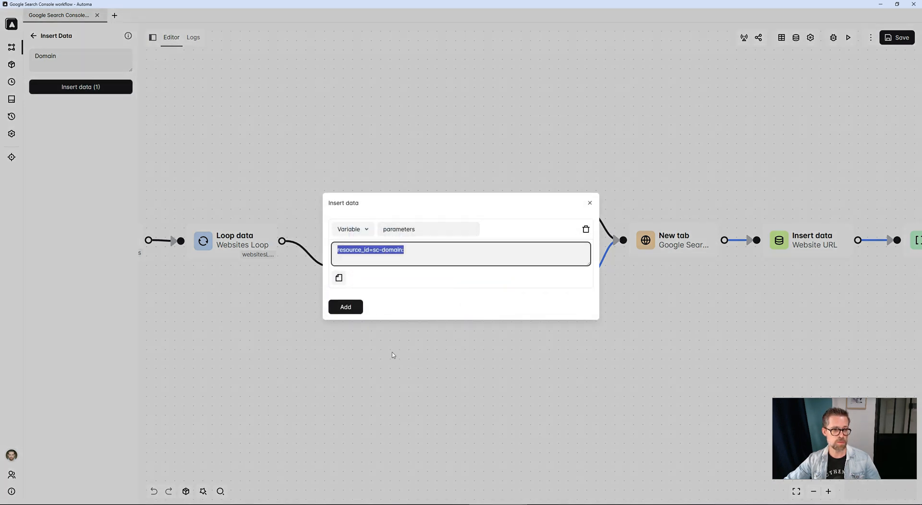
{"action": "left_click", "coordinate": [419, 374]}
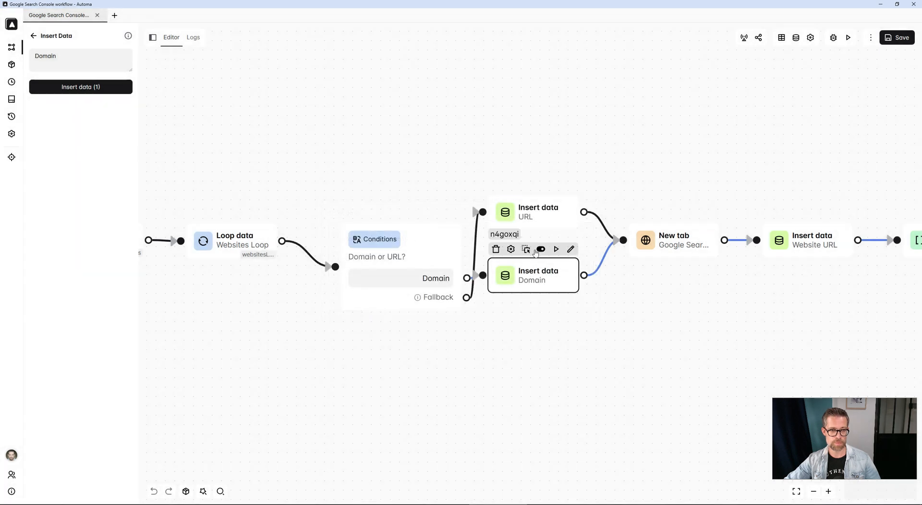
{"action": "left_click", "coordinate": [533, 214]}
{"action": "left_click", "coordinate": [105, 89]}
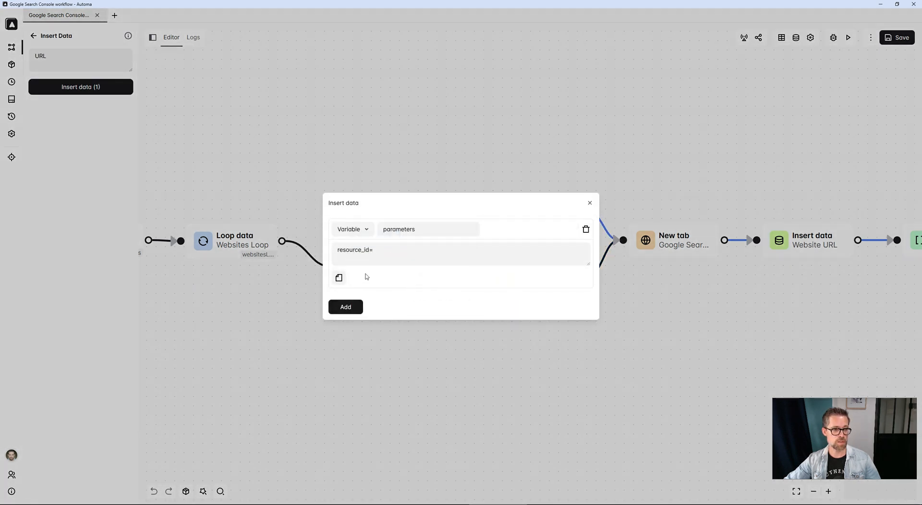
{"action": "triple_click", "coordinate": [366, 254]}
{"action": "left_click", "coordinate": [418, 437]}
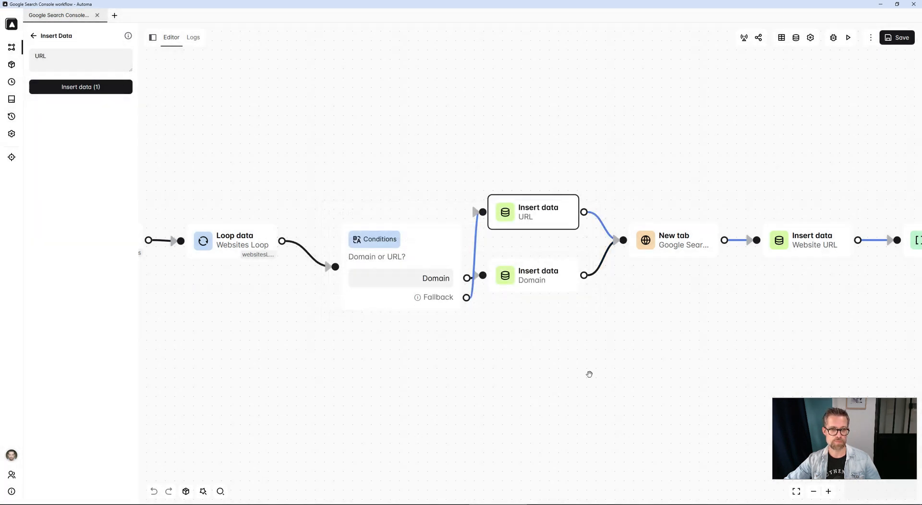
Examine the New tab block's URL built from the parameters, website and start and end date variables.
{"action": "left_click_drag", "start_coordinate": [589, 373], "coordinate": [459, 349]}
{"action": "left_click", "coordinate": [506, 229]}
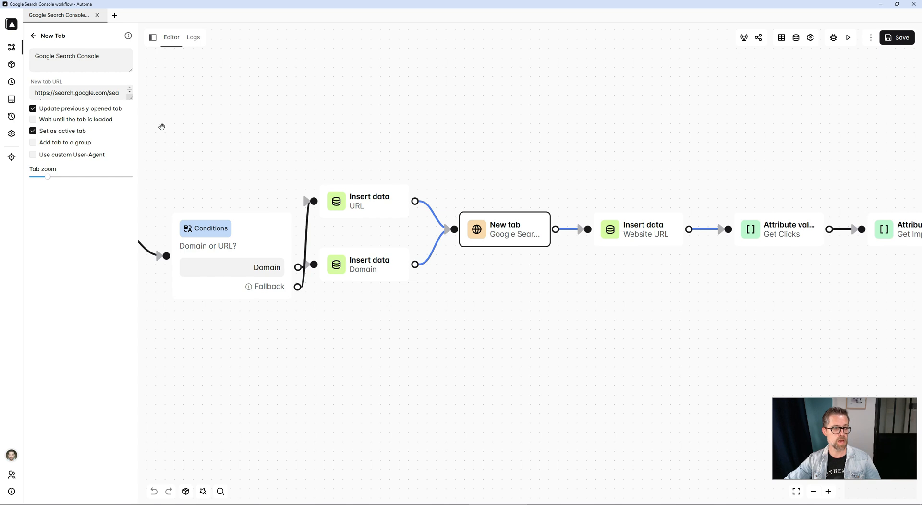
{"action": "left_click", "coordinate": [126, 95]}
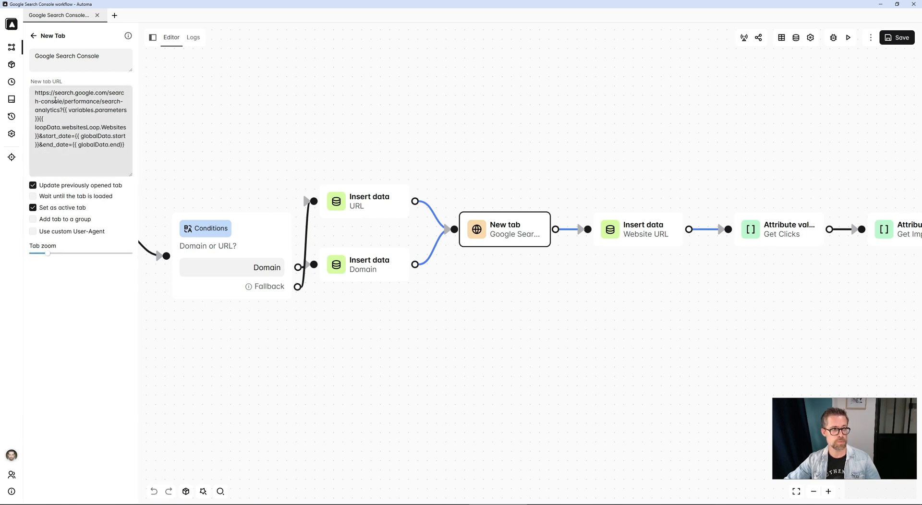
{"action": "left_click_drag", "start_coordinate": [36, 93], "coordinate": [130, 155]}
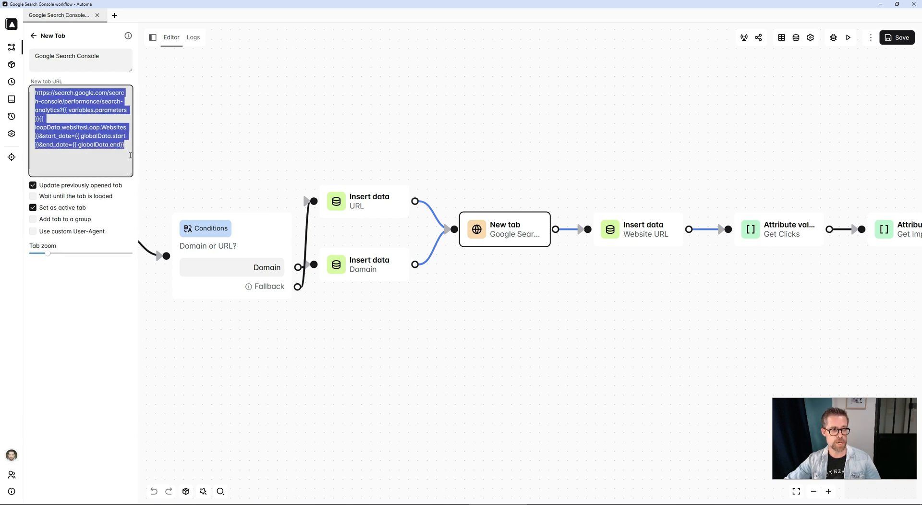
{"action": "left_click", "coordinate": [98, 118]}
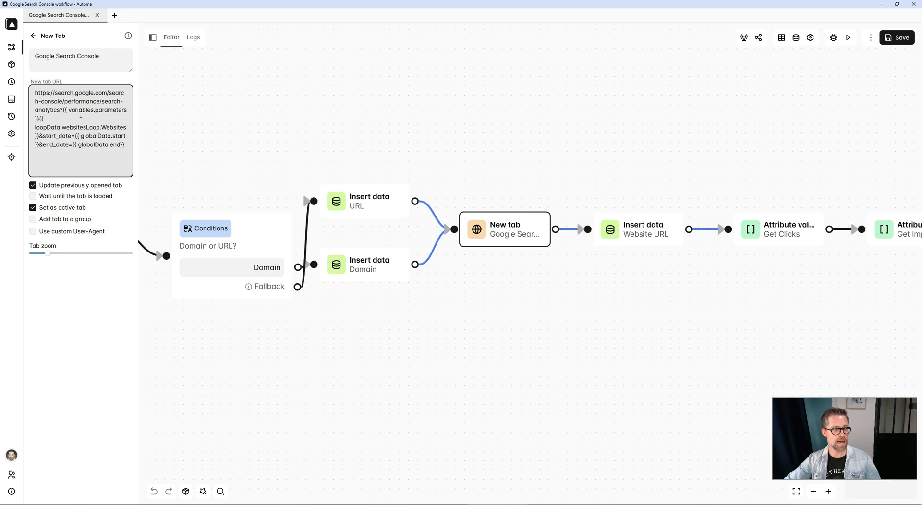
{"action": "left_click_drag", "start_coordinate": [67, 111], "coordinate": [82, 118]}
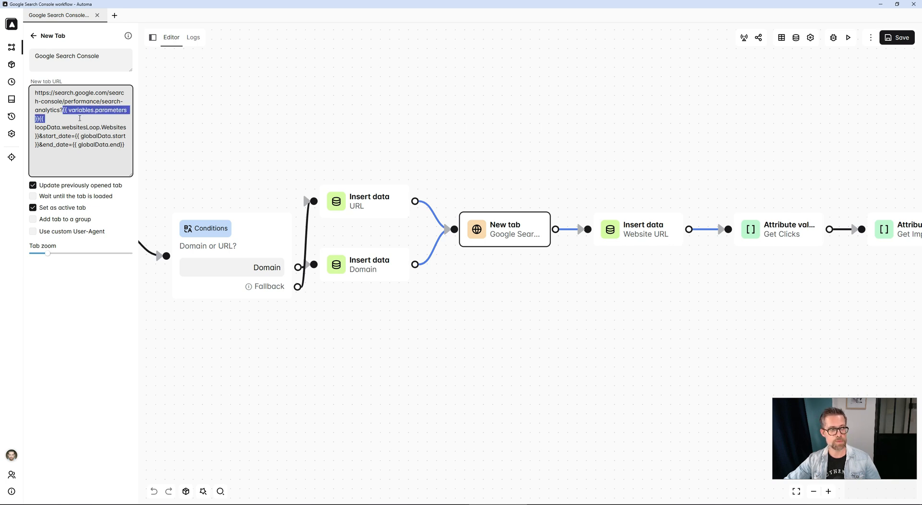
{"action": "left_click_drag", "start_coordinate": [50, 118], "coordinate": [42, 119]}
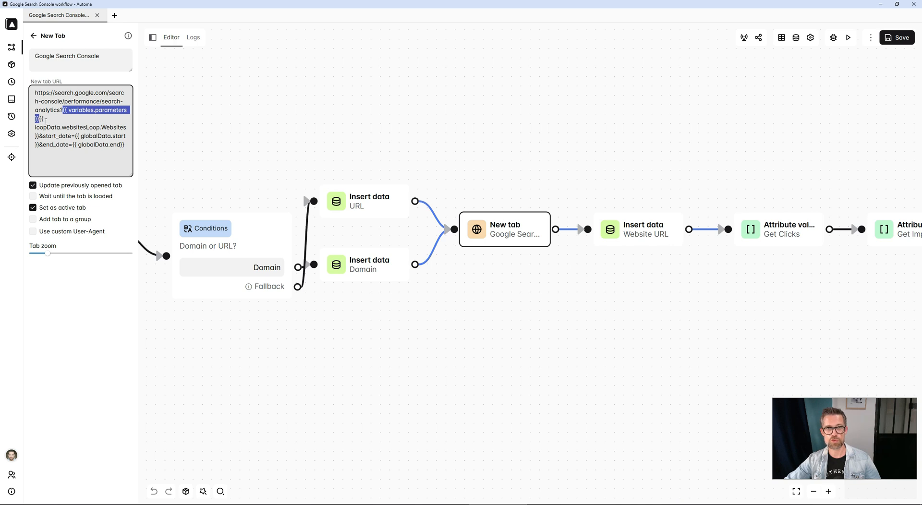
{"action": "left_click", "coordinate": [48, 121]}
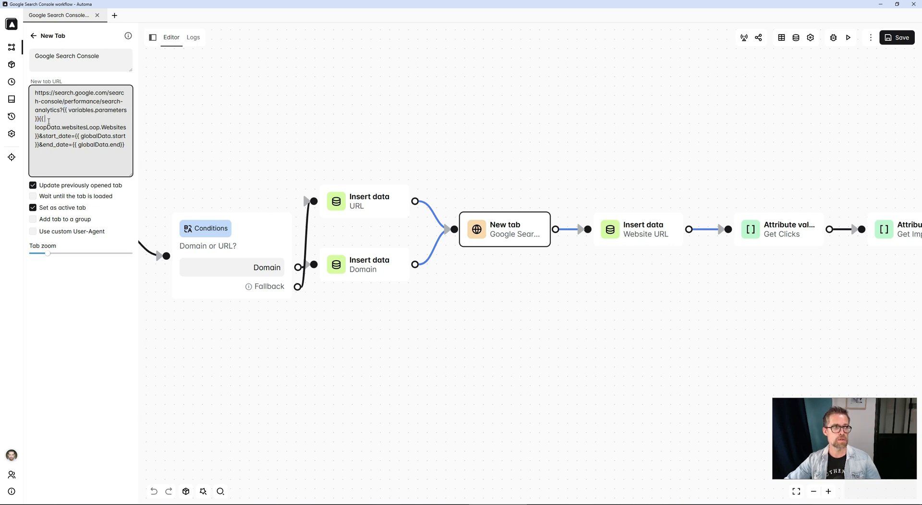
{"action": "left_click_drag", "start_coordinate": [40, 120], "coordinate": [41, 136]}
{"action": "left_click", "coordinate": [52, 137]}
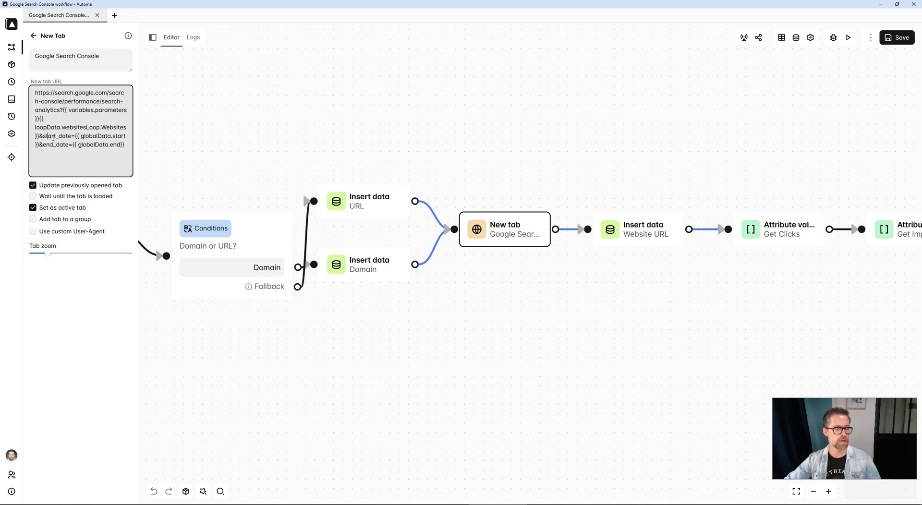
{"action": "double_click", "coordinate": [58, 136]}
{"action": "double_click", "coordinate": [63, 144]}
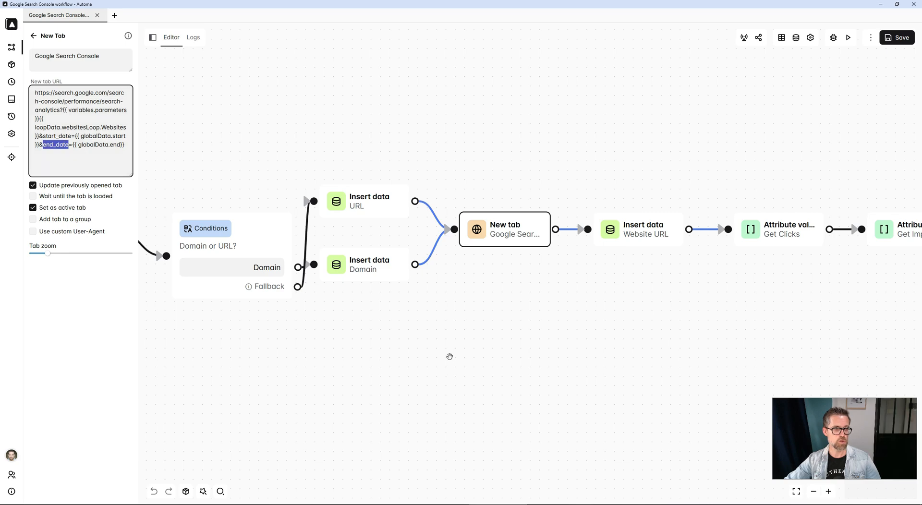
{"action": "left_click", "coordinate": [450, 357]}
Compare with the Search Console Performances page URL, then open the workflow's data table columns.
{"action": "key", "text": "alt+Tab"}
{"action": "left_click", "coordinate": [310, 8]}
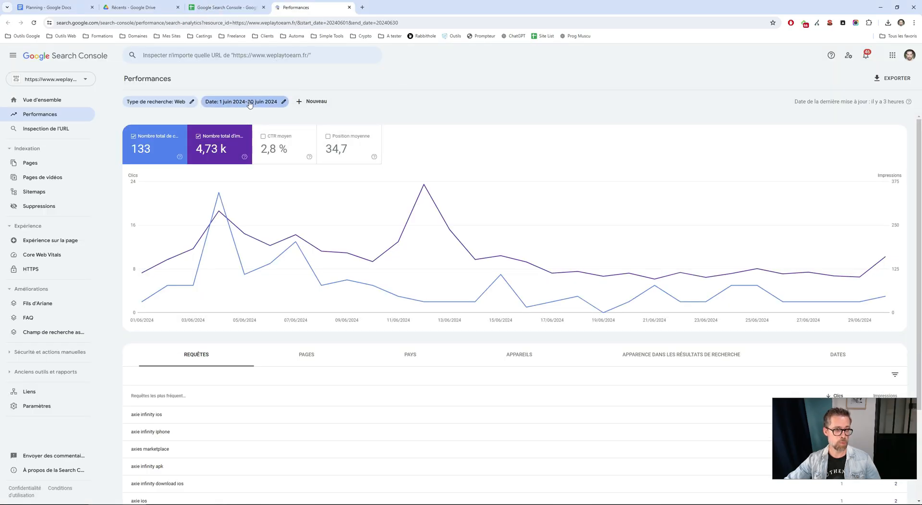
{"action": "key", "text": "alt+Tab"}
{"action": "left_click_drag", "start_coordinate": [477, 320], "coordinate": [391, 334]}
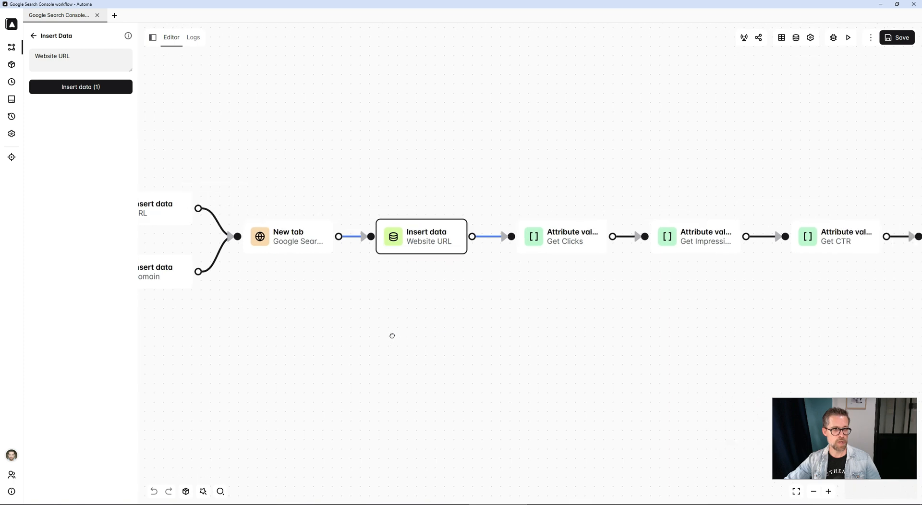
{"action": "left_click", "coordinate": [781, 38]}
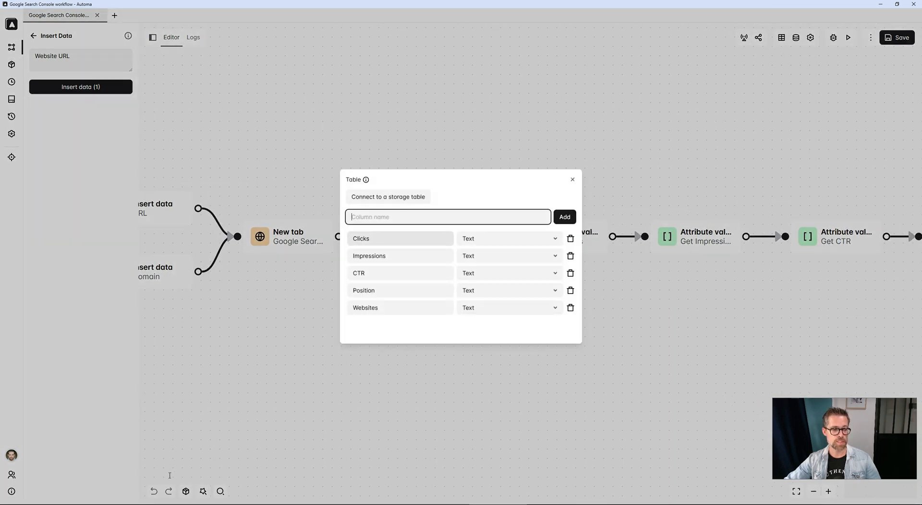
Switch to the report spreadsheet to compare its Clicks, Impressions, CTR and Position columns with the workflow's table columns.
{"action": "key", "text": "alt+Tab"}
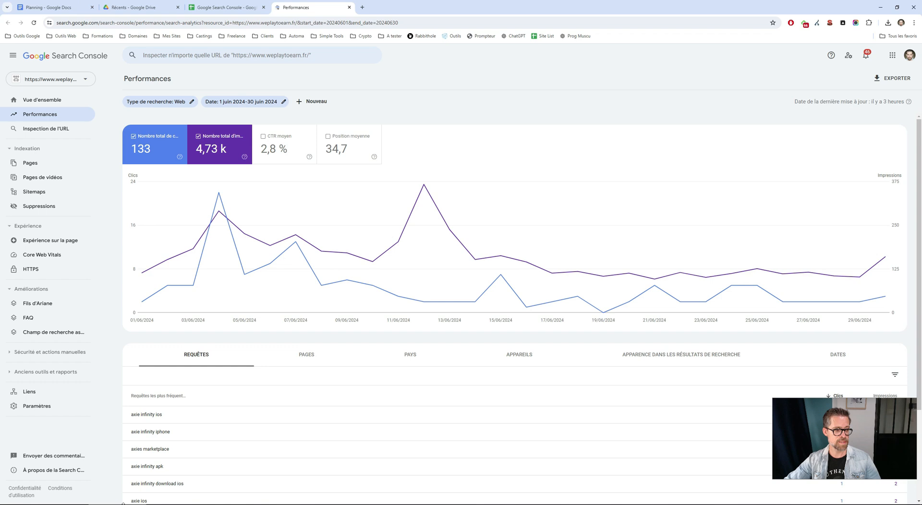
{"action": "left_click", "coordinate": [248, 3]}
{"action": "left_click", "coordinate": [275, 239]}
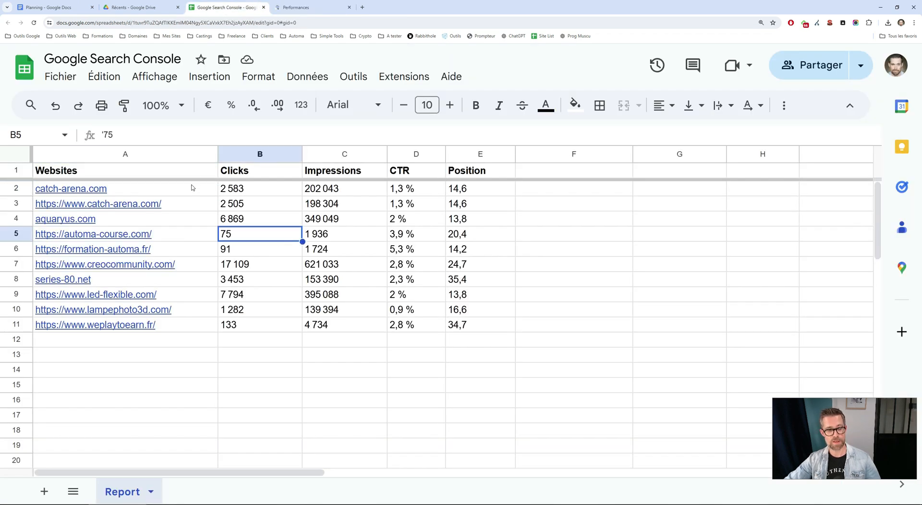
{"action": "mouse_move", "coordinate": [192, 194]}
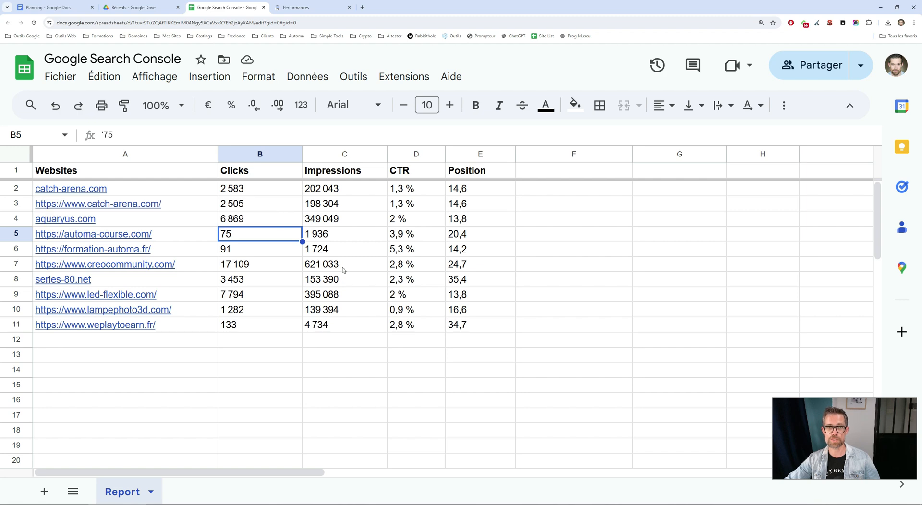
Close the table columns dialog and open the Get Clicks Attribute value block to inspect its selector and table column.
{"action": "key", "text": "alt+Tab"}
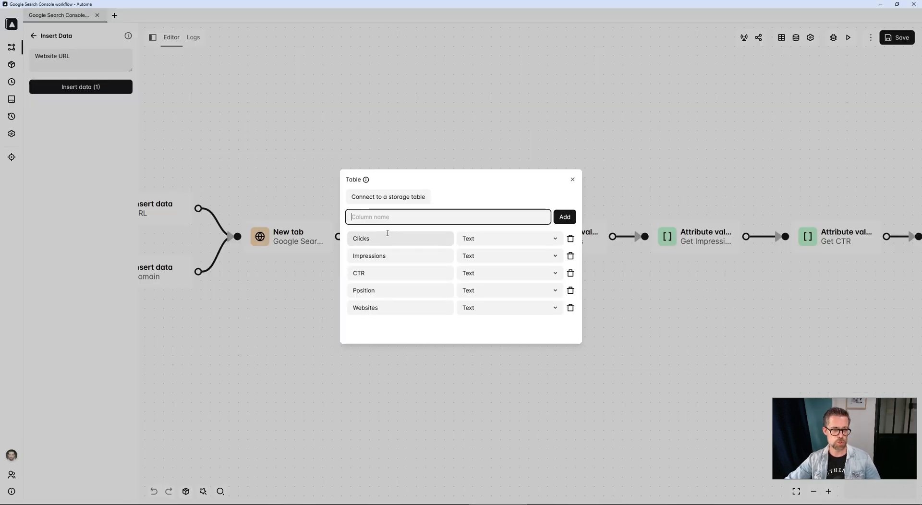
{"action": "left_click", "coordinate": [383, 384]}
{"action": "mouse_move", "coordinate": [428, 247]}
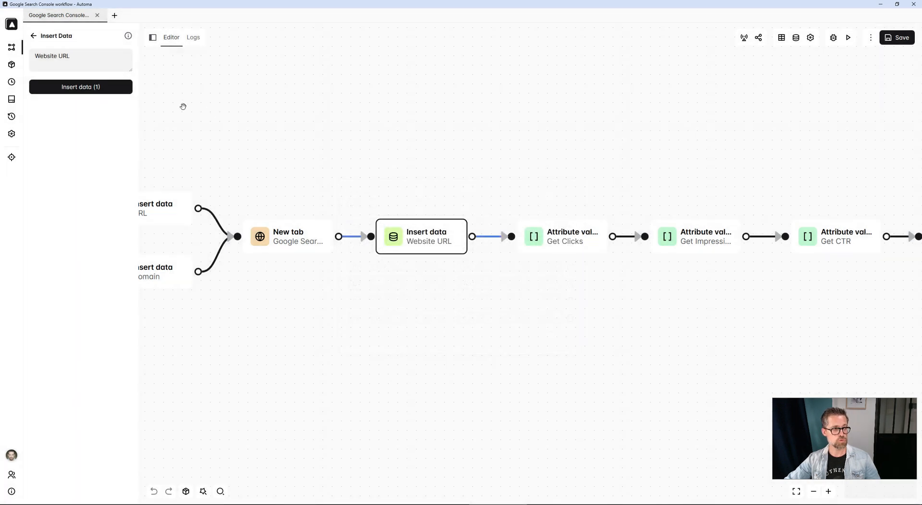
{"action": "left_click", "coordinate": [113, 87]}
{"action": "left_click_drag", "start_coordinate": [449, 256], "coordinate": [336, 251]}
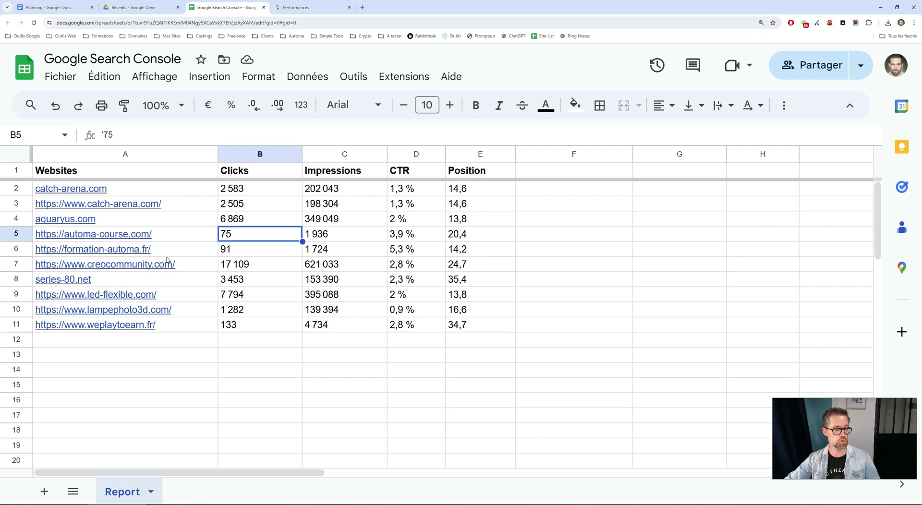
{"action": "left_click", "coordinate": [144, 188]}
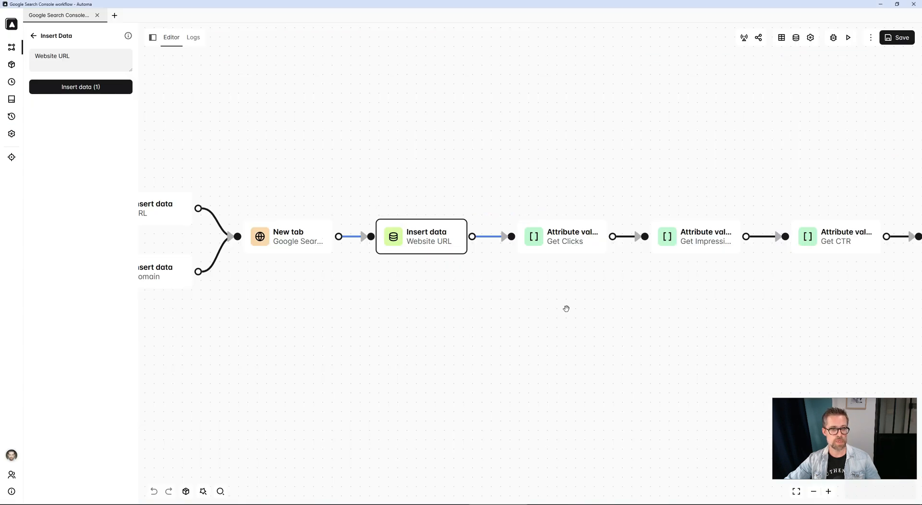
{"action": "left_click", "coordinate": [579, 240]}
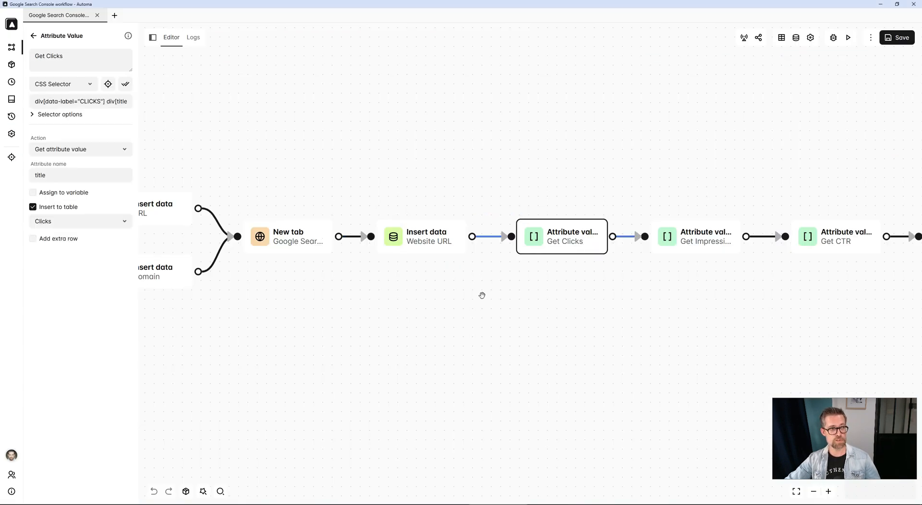
{"action": "left_click_drag", "start_coordinate": [549, 331], "coordinate": [456, 343]}
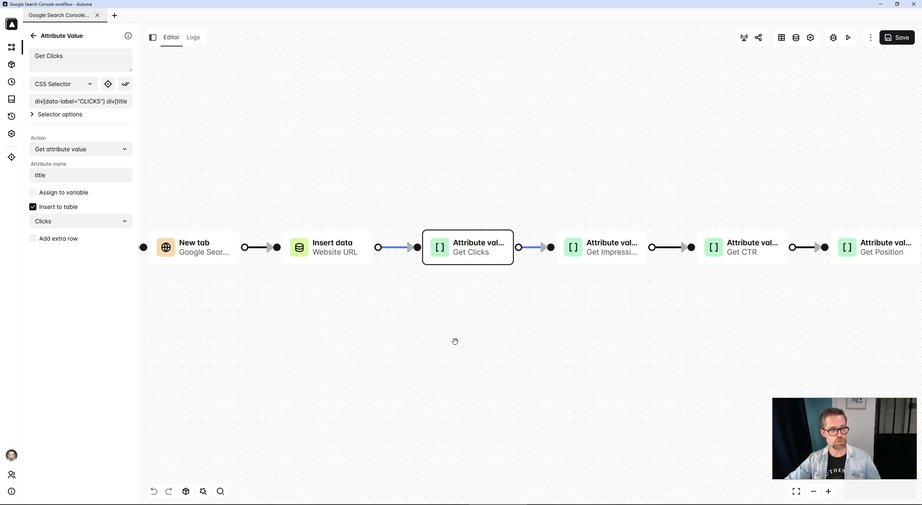
Use Automa's element selector on the Search Console total clicks figure to inspect its class and title attributes.
{"action": "key", "text": "alt+Tab"}
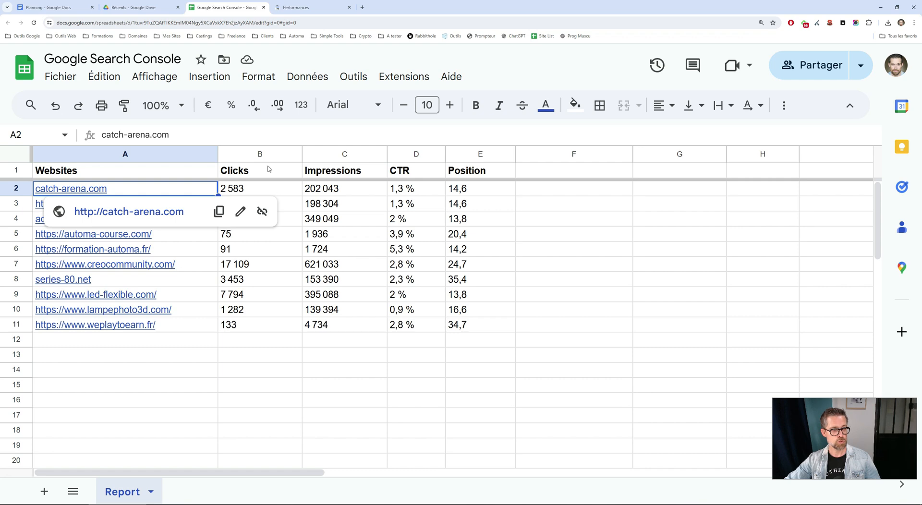
{"action": "key", "text": "ctrl+Tab"}
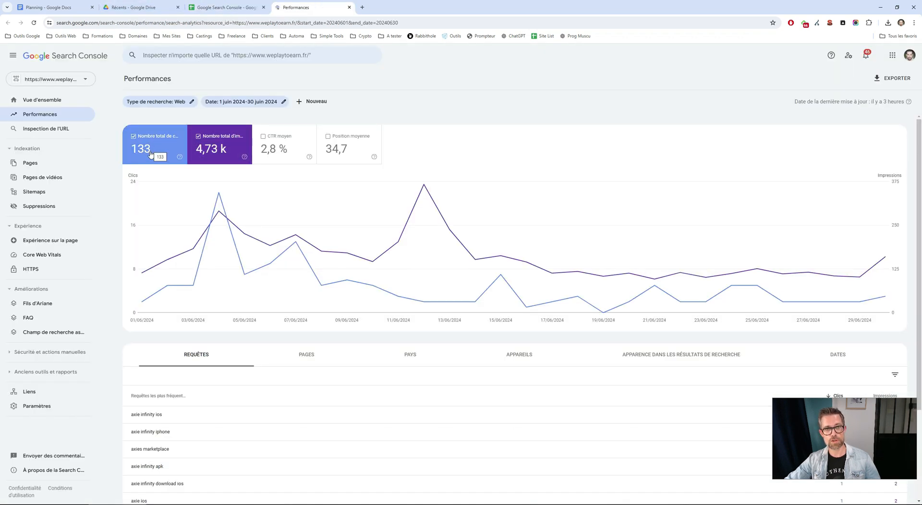
{"action": "left_click", "coordinate": [843, 23]}
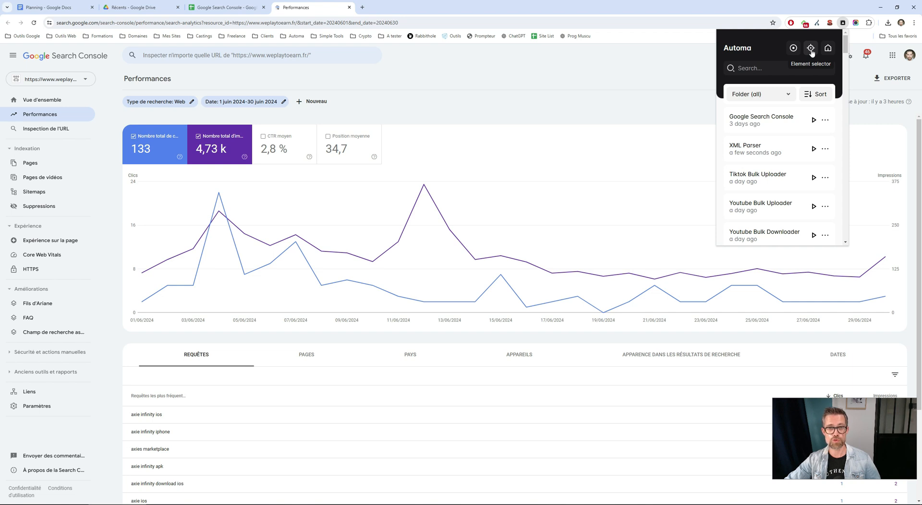
{"action": "left_click", "coordinate": [811, 48]}
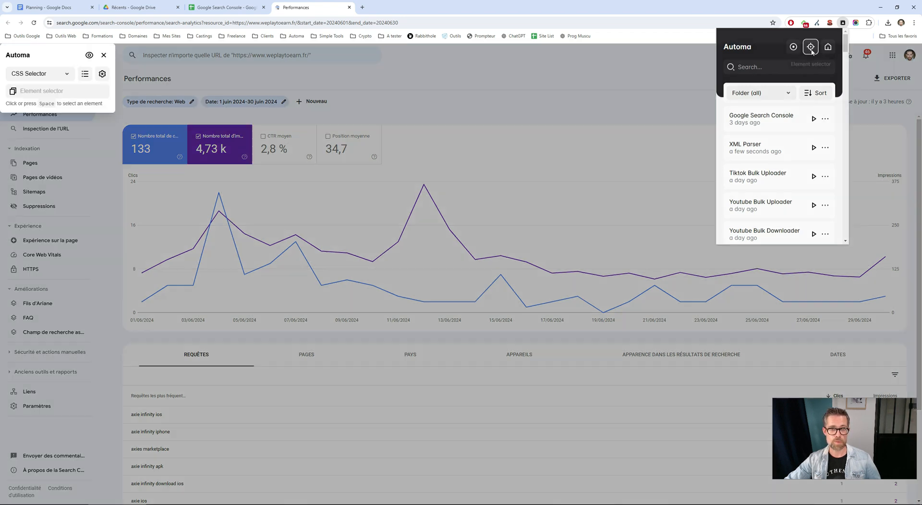
{"action": "left_click", "coordinate": [140, 152]}
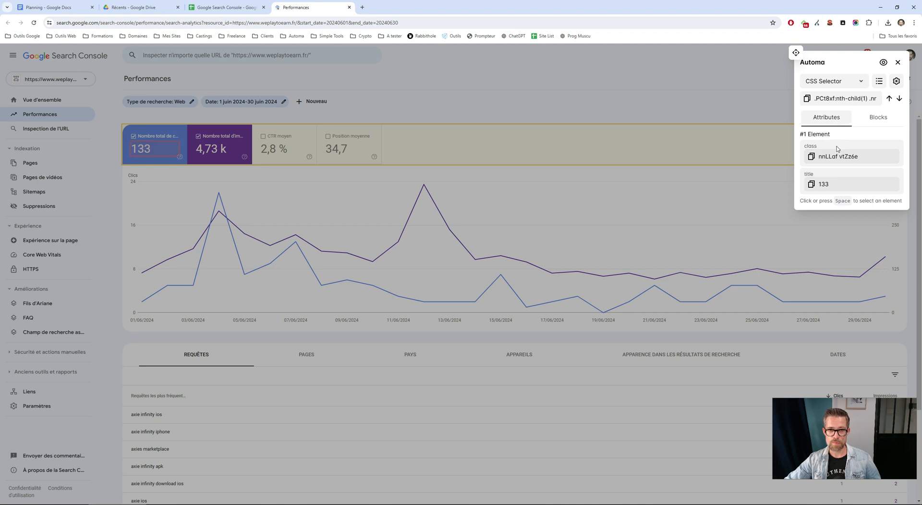
{"action": "left_click", "coordinate": [811, 184]}
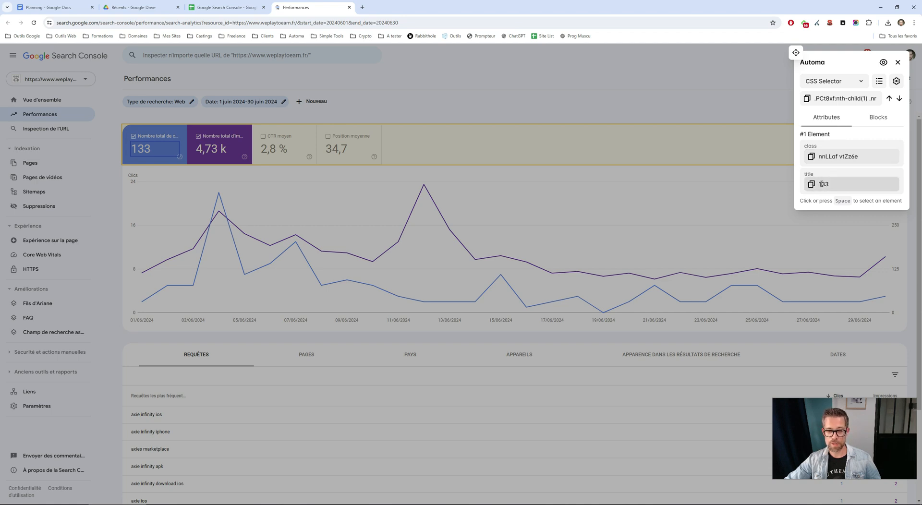
{"action": "left_click", "coordinate": [821, 183]}
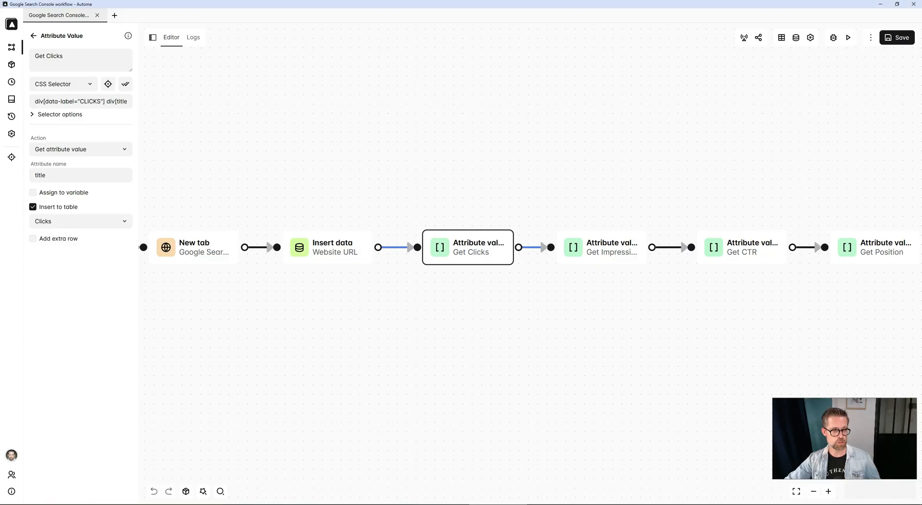
Inspect the CSS selectors and table columns of the Get Clicks, Get Impressions, Get CTR and Get Position blocks.
{"action": "mouse_move", "coordinate": [474, 259]}
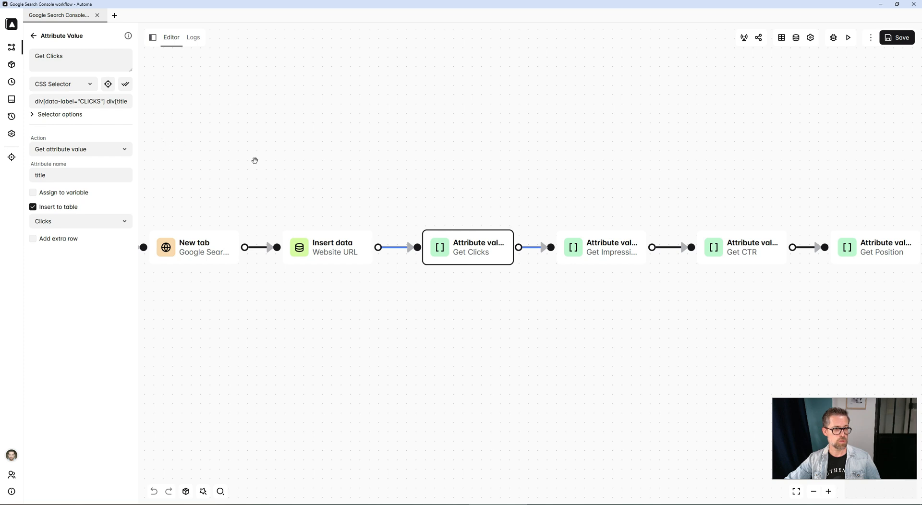
{"action": "left_click_drag", "start_coordinate": [105, 101], "coordinate": [34, 104]}
{"action": "left_click", "coordinate": [120, 101]}
{"action": "left_click", "coordinate": [420, 258]}
{"action": "left_click_drag", "start_coordinate": [443, 329], "coordinate": [406, 331]}
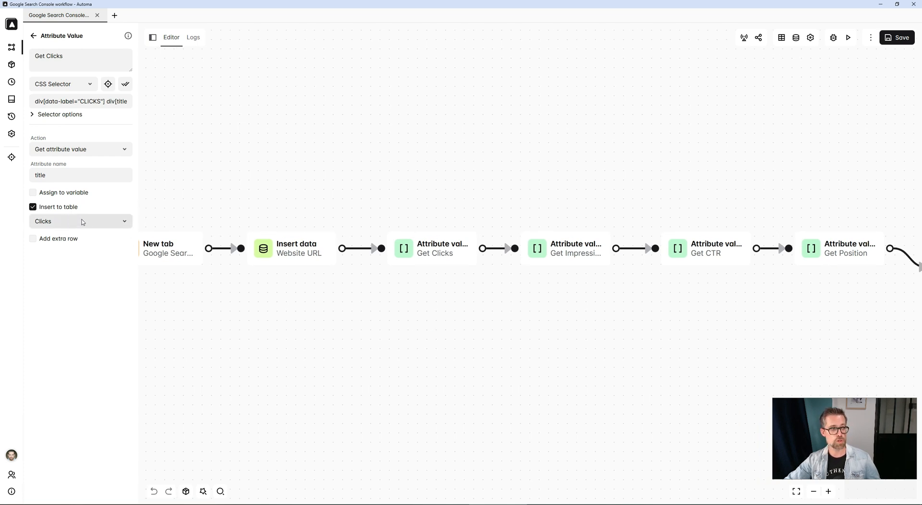
{"action": "left_click", "coordinate": [557, 263]}
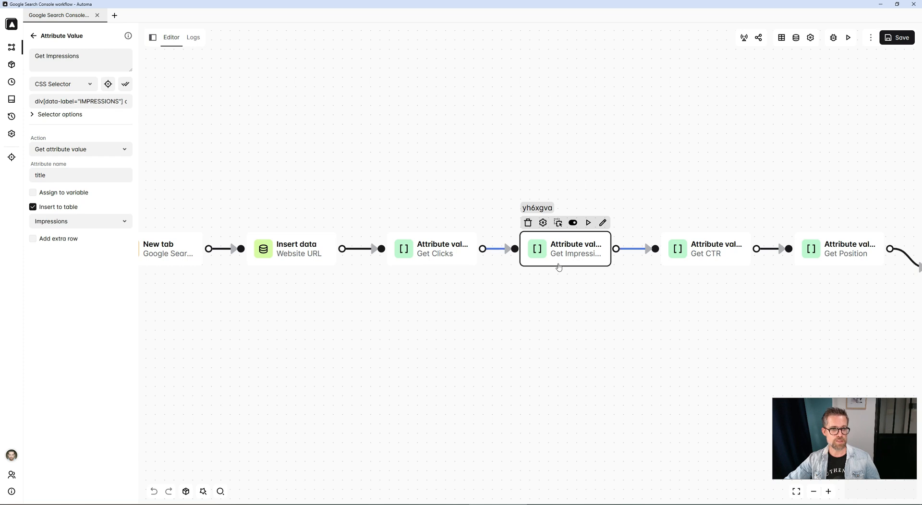
{"action": "left_click_drag", "start_coordinate": [557, 267], "coordinate": [422, 331]}
{"action": "left_click", "coordinate": [543, 256]}
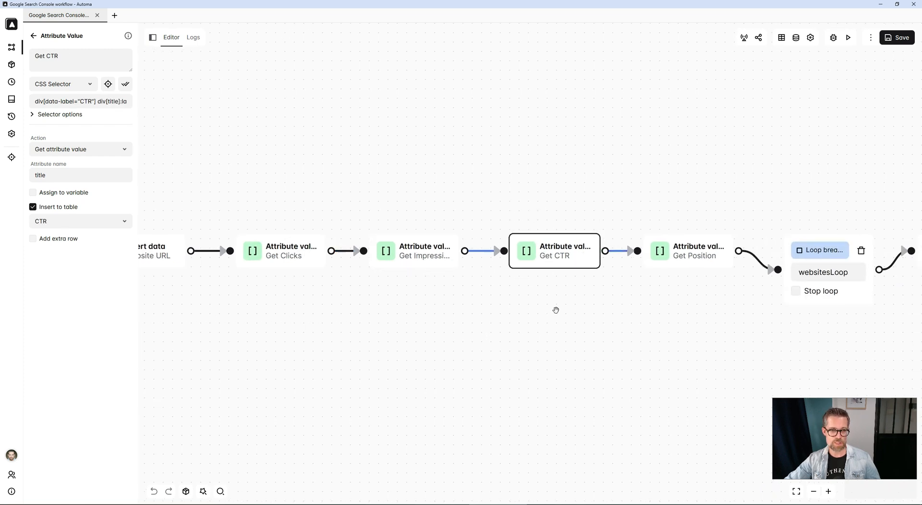
{"action": "left_click_drag", "start_coordinate": [556, 309], "coordinate": [449, 311]}
{"action": "left_click", "coordinate": [582, 250]}
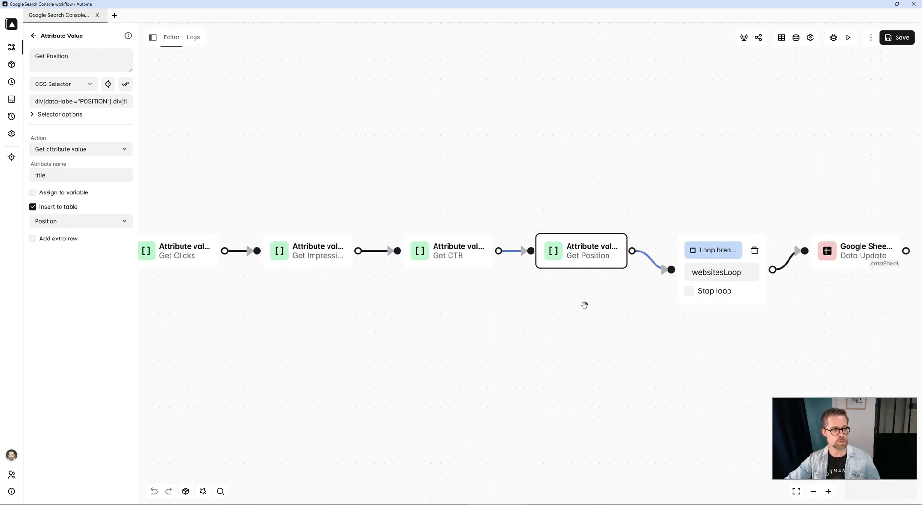
{"action": "left_click_drag", "start_coordinate": [585, 304], "coordinate": [665, 331]}
{"action": "left_click", "coordinate": [588, 283]}
{"action": "scroll", "coordinate": [452, 307], "scroll_direction": "down", "scroll_amount": 4}
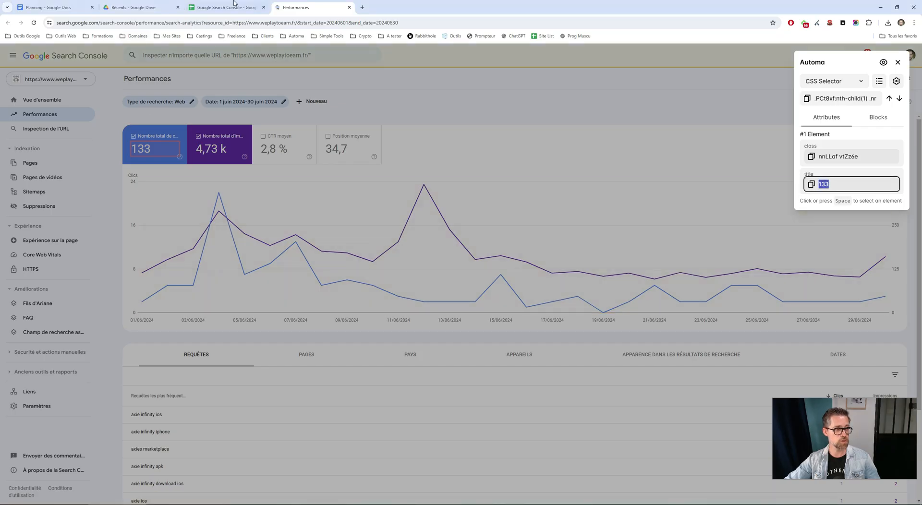
Review the report sheet's website rows to compare the full URL and bare domain entries.
{"action": "left_click", "coordinate": [234, 7]}
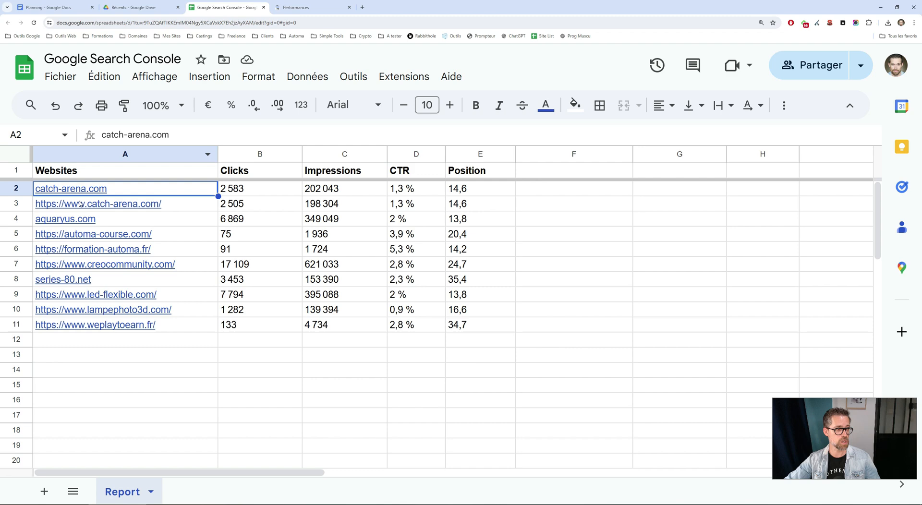
{"action": "left_click", "coordinate": [24, 205]}
{"action": "left_click", "coordinate": [19, 220]}
{"action": "left_click", "coordinate": [17, 234]}
{"action": "left_click", "coordinate": [17, 279]}
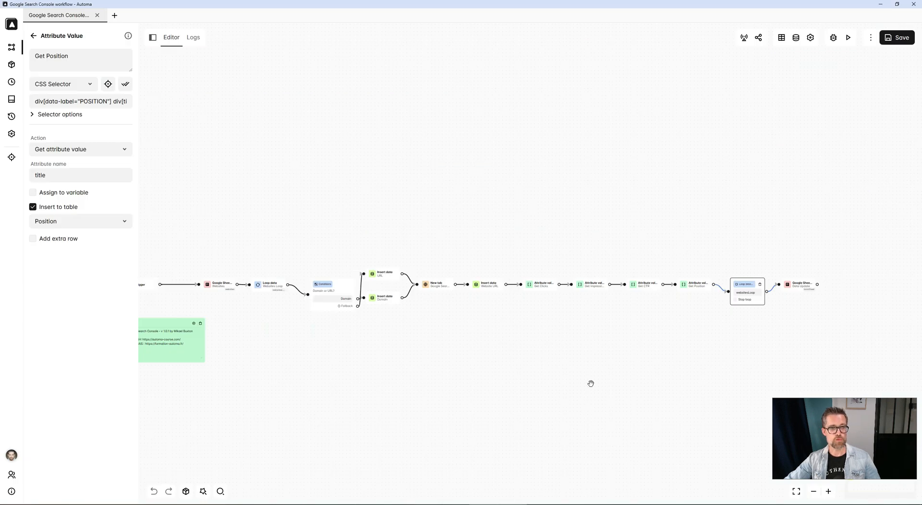
Open the Google Sheets Data Update block, then review the latest successful run's table data in the logs.
{"action": "scroll", "coordinate": [609, 350], "scroll_direction": "up", "scroll_amount": 5}
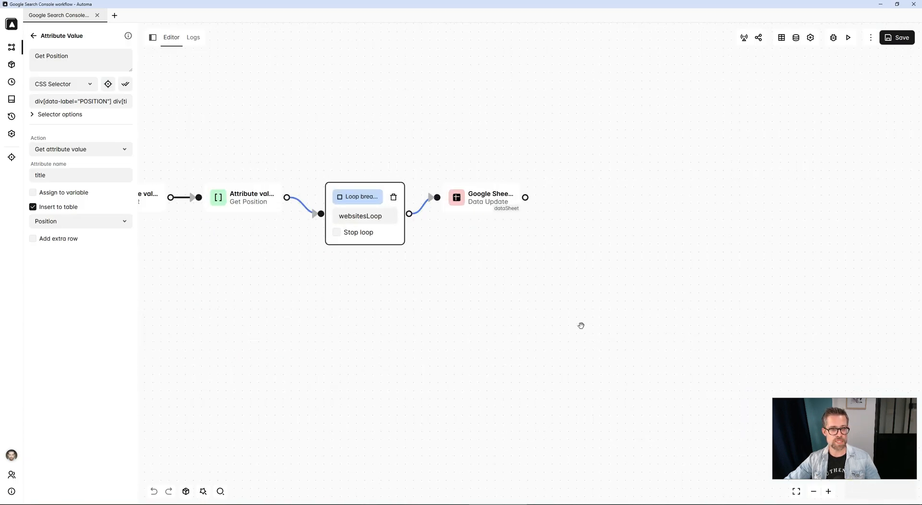
{"action": "double_click", "coordinate": [481, 197]}
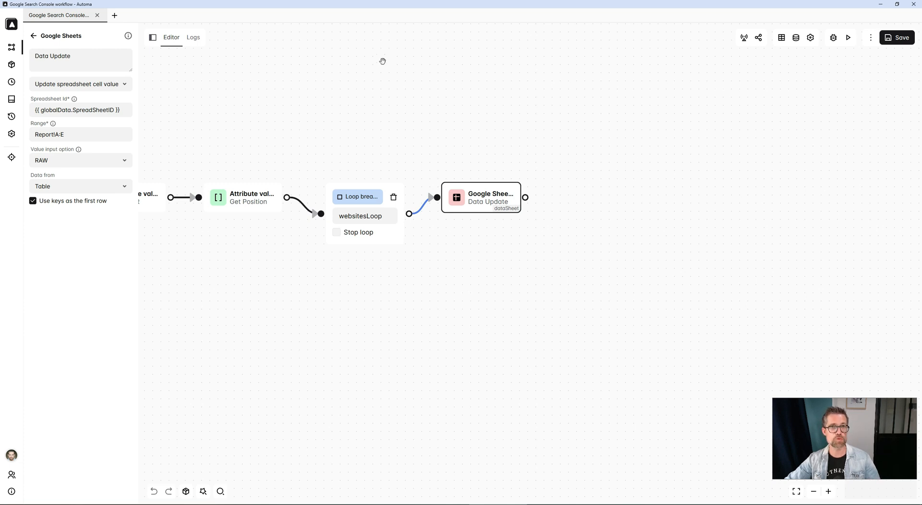
{"action": "left_click", "coordinate": [193, 38]}
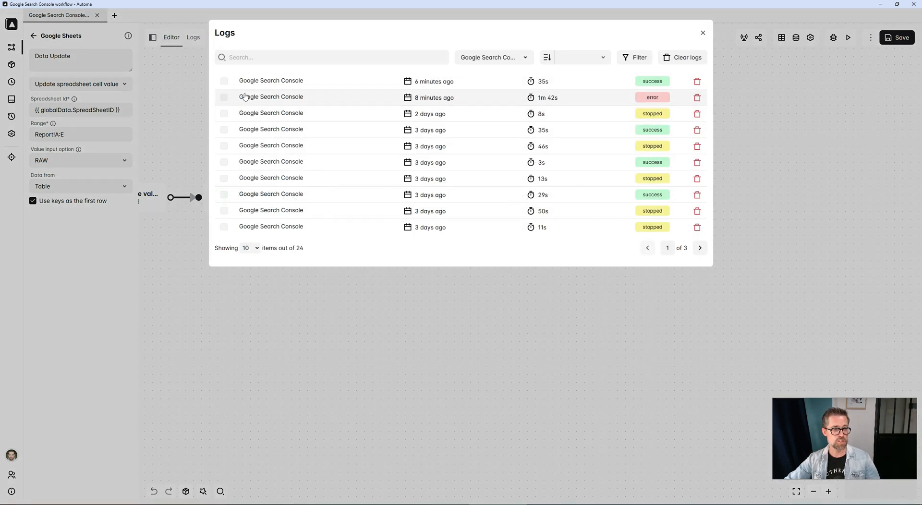
{"action": "left_click", "coordinate": [248, 80]}
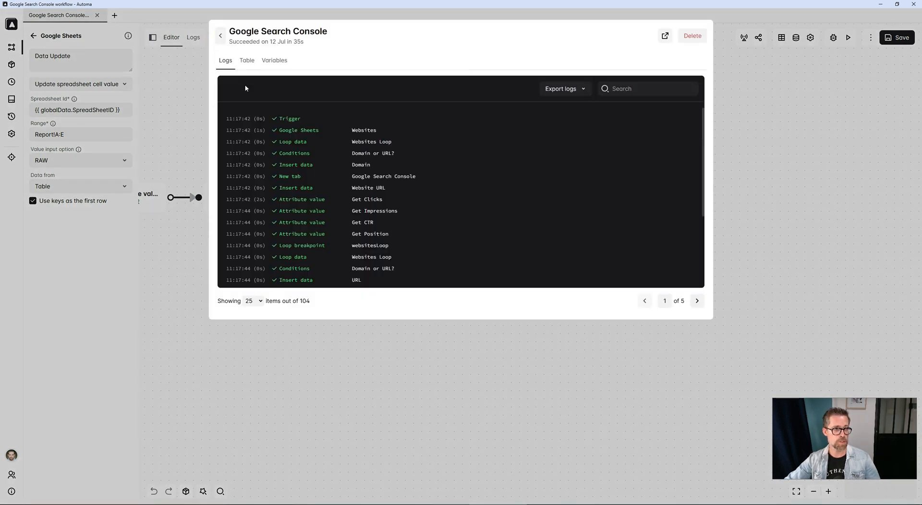
{"action": "left_click", "coordinate": [247, 60]}
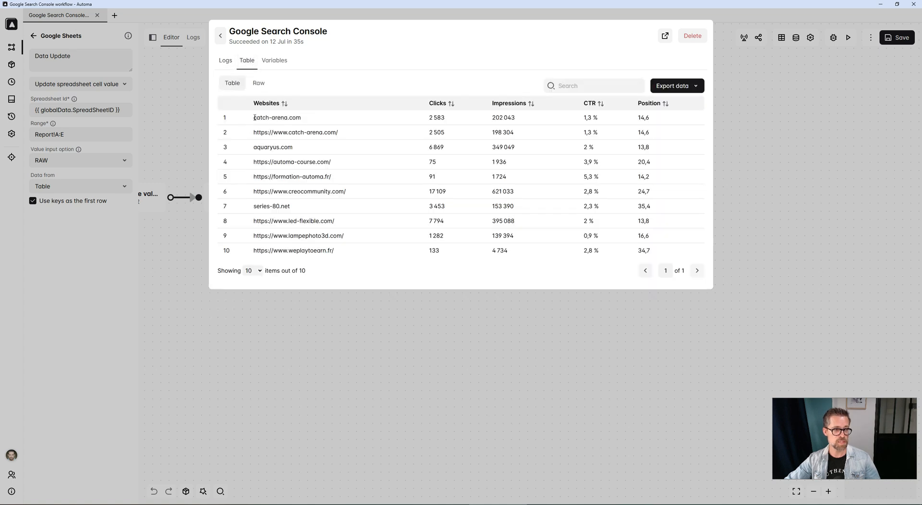
{"action": "left_click_drag", "start_coordinate": [254, 118], "coordinate": [693, 249]}
{"action": "left_click", "coordinate": [693, 250]}
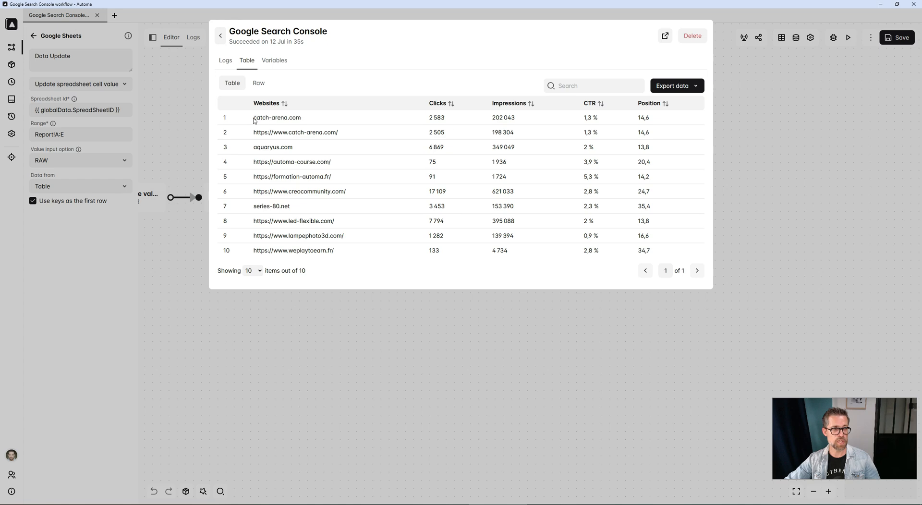
{"action": "left_click_drag", "start_coordinate": [255, 117], "coordinate": [654, 253]}
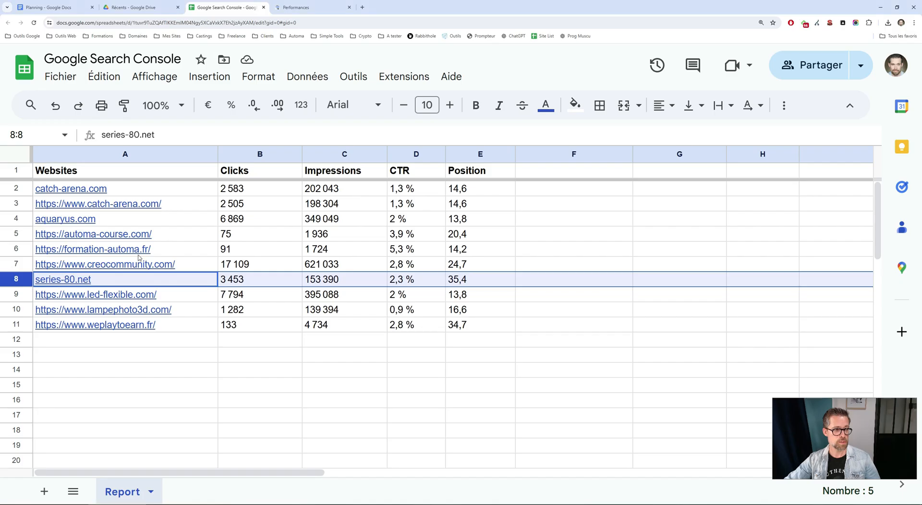
Compare the sheet's header row with the sheet name and columns in the Data Update block's Report!A:E range.
{"action": "left_click", "coordinate": [127, 176]}
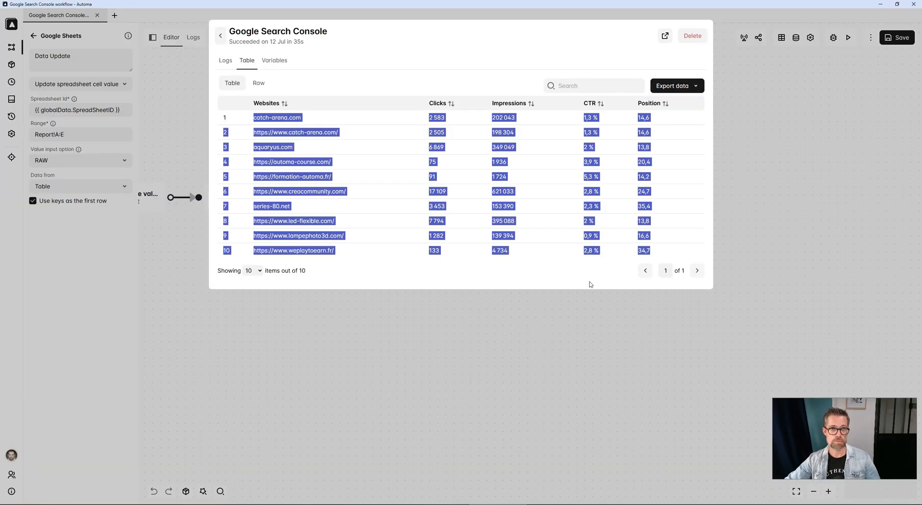
{"action": "left_click", "coordinate": [489, 365]}
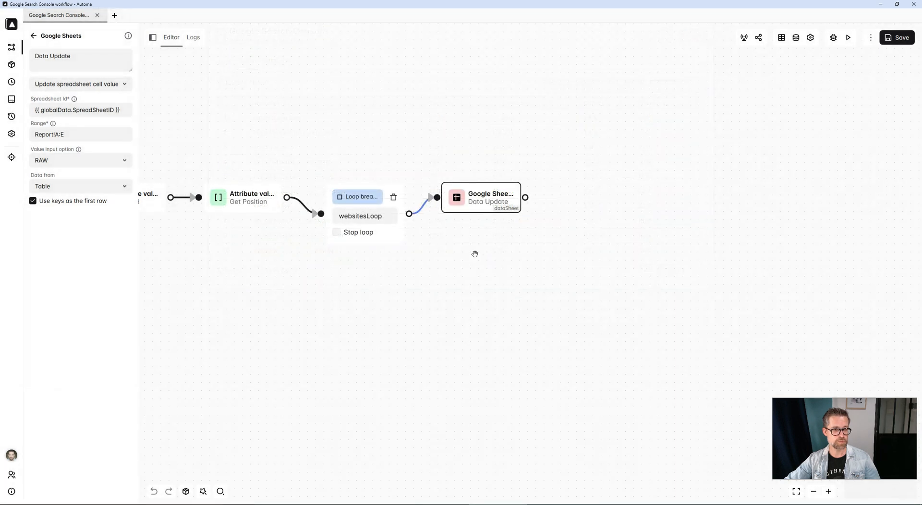
{"action": "double_click", "coordinate": [51, 135]}
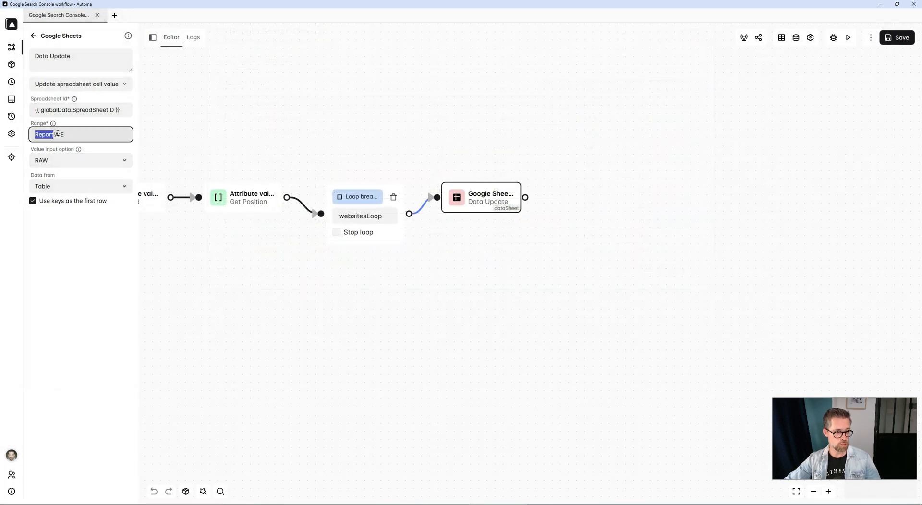
{"action": "left_click_drag", "start_coordinate": [55, 135], "coordinate": [80, 136]}
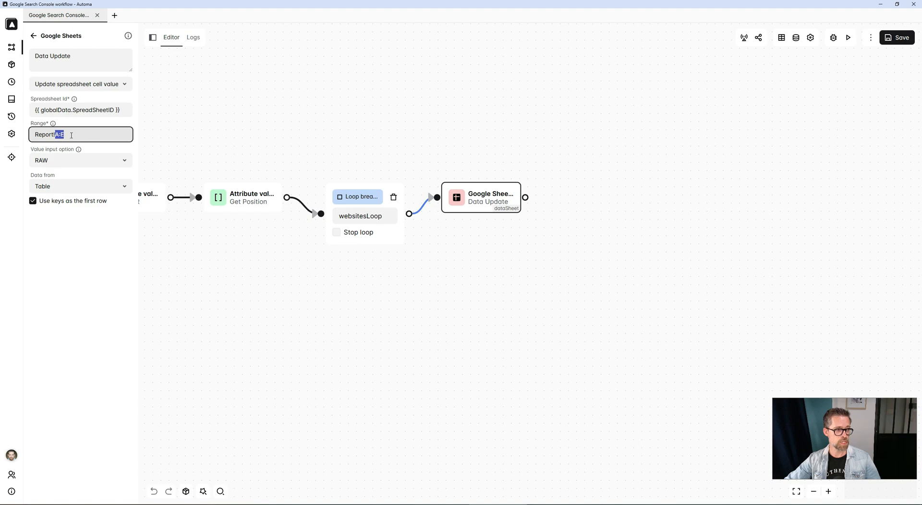
Select the report sheet's header row across columns A to E to match it against the Data Update range.
{"action": "key", "text": "alt+Tab"}
{"action": "left_click_drag", "start_coordinate": [177, 155], "coordinate": [485, 156]}
{"action": "key", "text": "alt+Tab"}
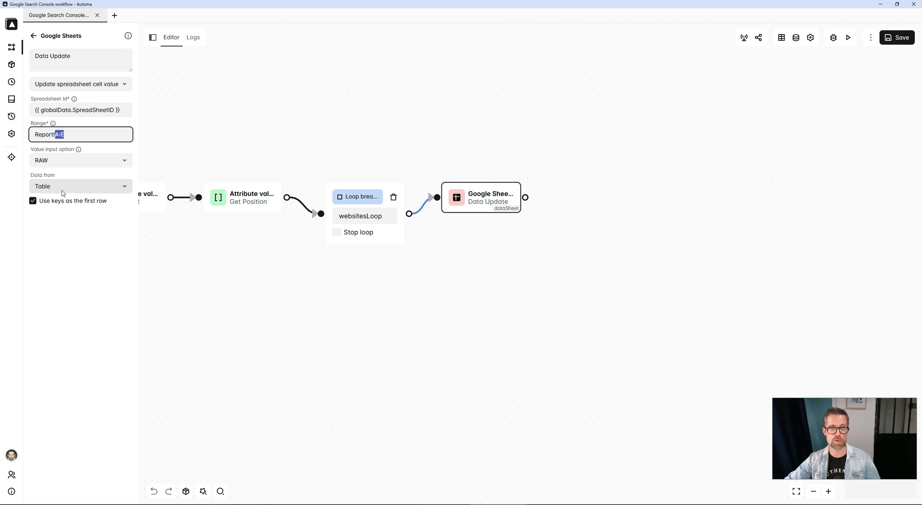
Close the Automa element picker on the Search Console performance page and return to the report sheet.
{"action": "left_click", "coordinate": [475, 342]}
{"action": "scroll", "coordinate": [362, 379], "scroll_direction": "down", "scroll_amount": 8}
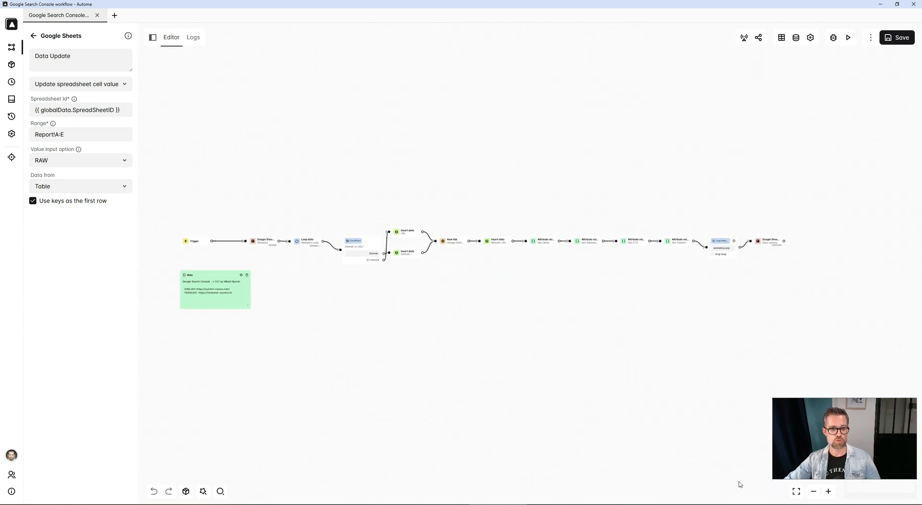
{"action": "left_click", "coordinate": [796, 491]}
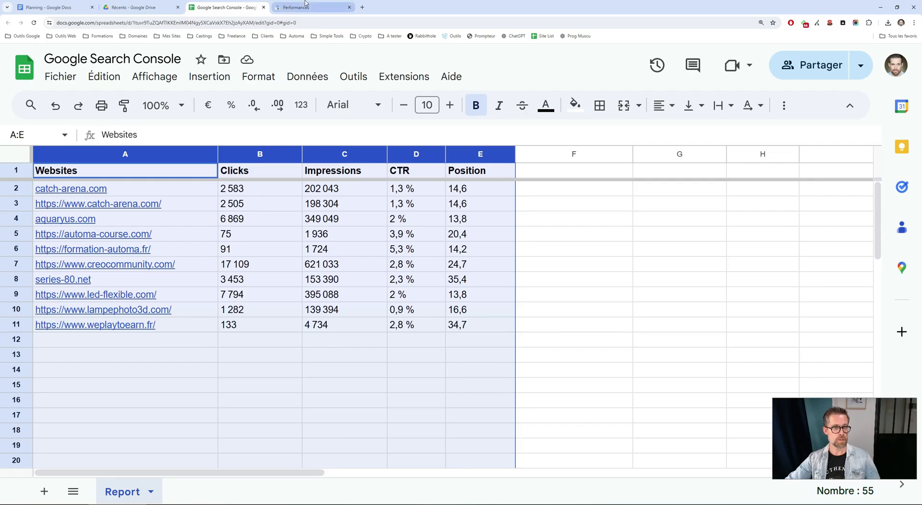
{"action": "left_click", "coordinate": [307, 7]}
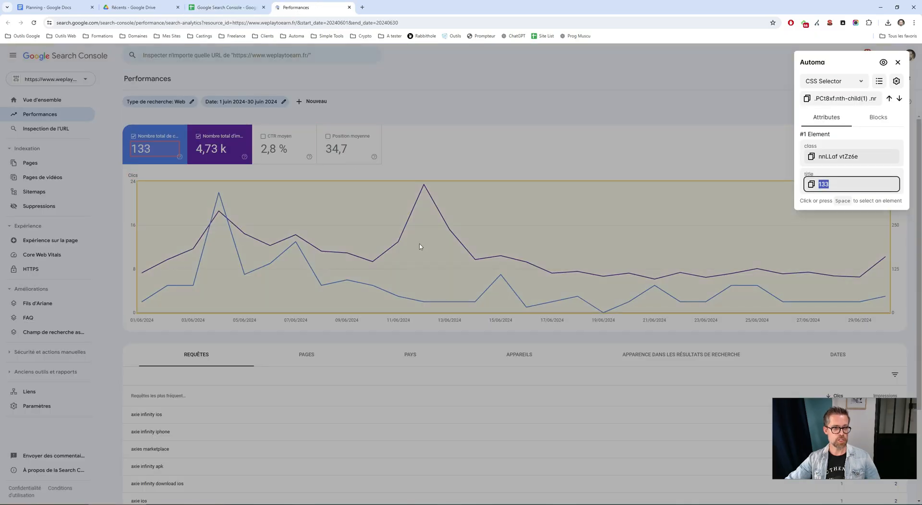
{"action": "left_click", "coordinate": [897, 63]}
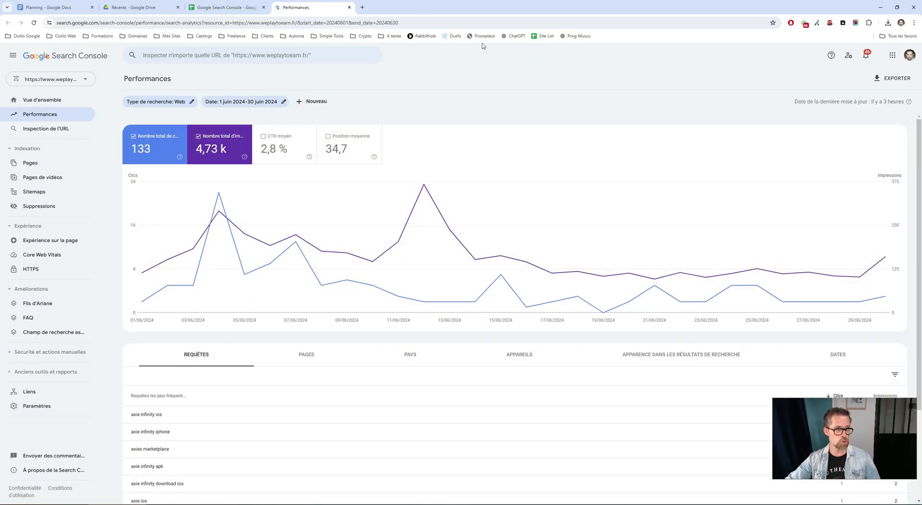
{"action": "left_click", "coordinate": [249, 4]}
{"action": "left_click", "coordinate": [559, 202]}
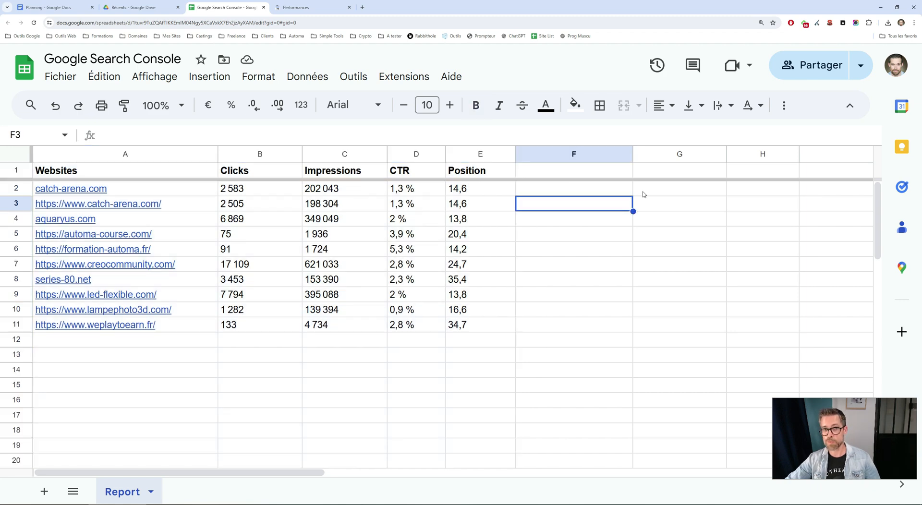
Open the Get Impressions, Get CTR and Get Position blocks in the workflow to review their settings.
{"action": "key", "text": "alt+Tab"}
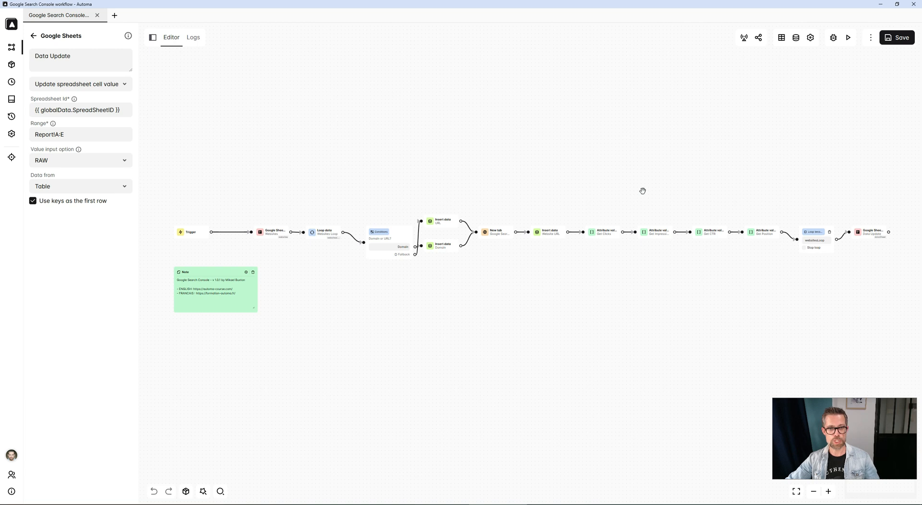
{"action": "left_click", "coordinate": [653, 235]}
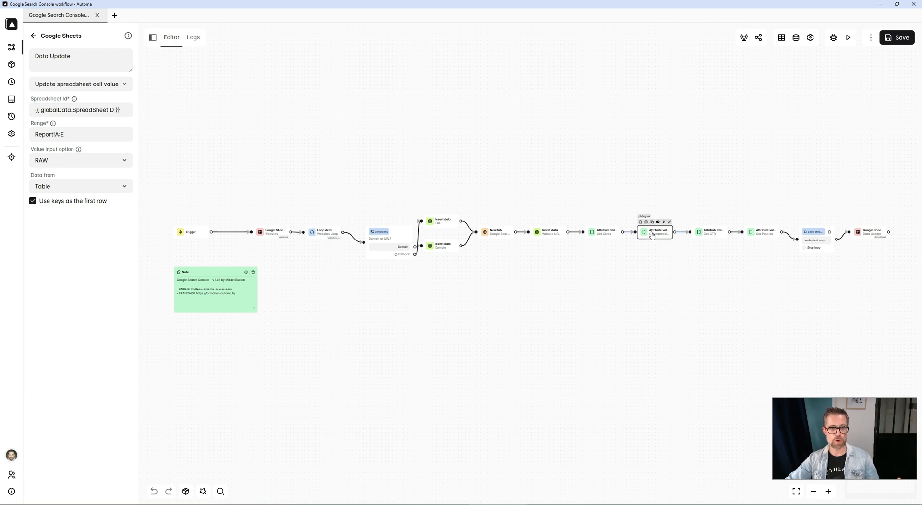
{"action": "left_click", "coordinate": [714, 236]}
{"action": "left_click", "coordinate": [758, 235]}
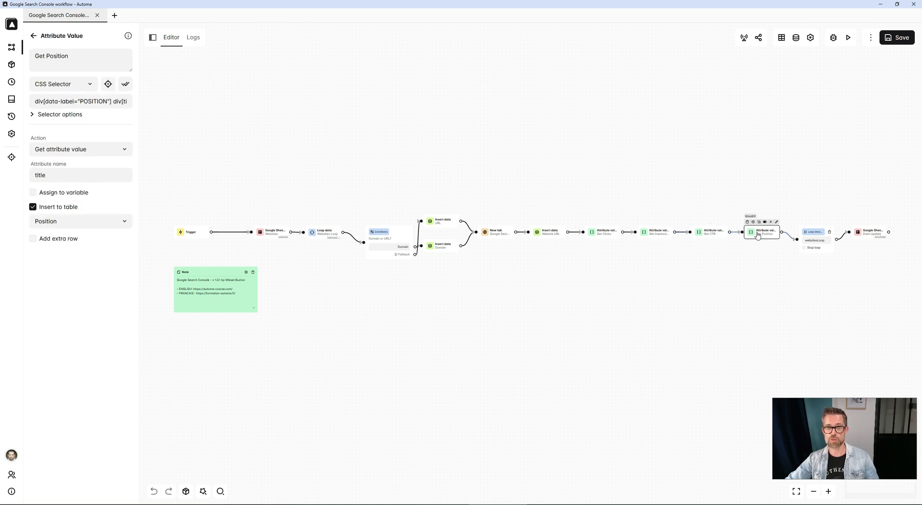